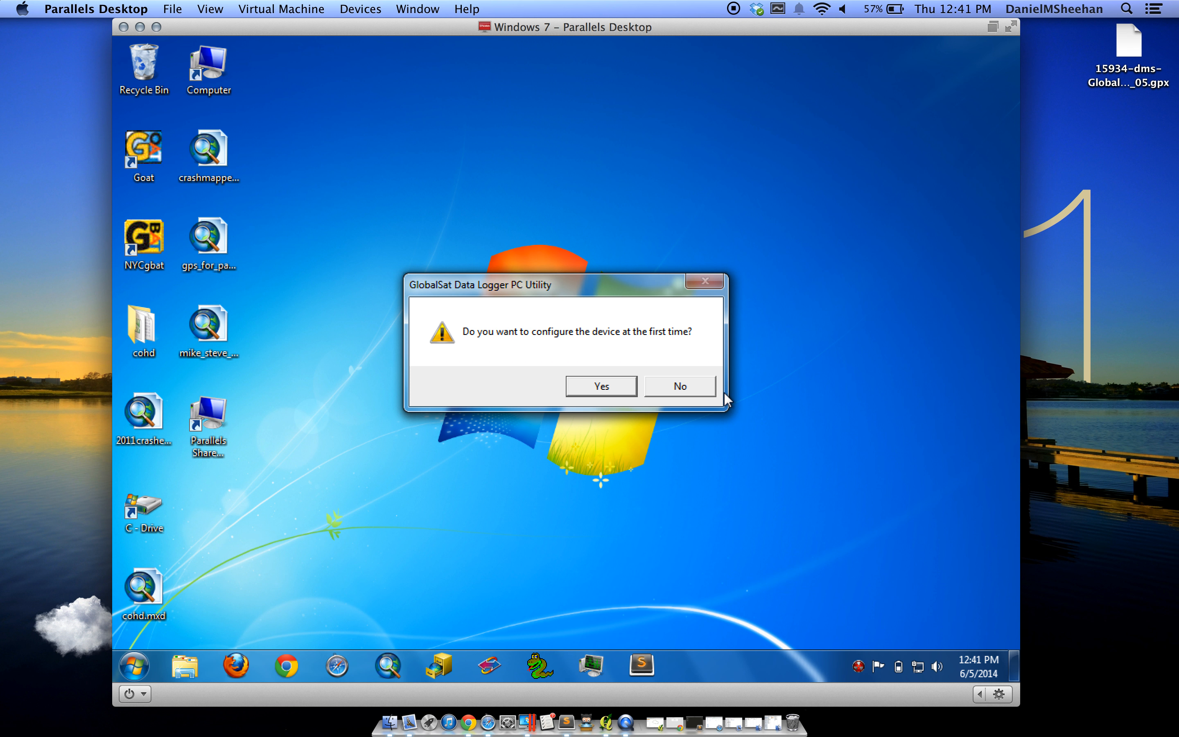
Step: Decline the first-time device configuration and stop running scripts on the map page
{"action": "left_click", "coordinate": [681, 385]}
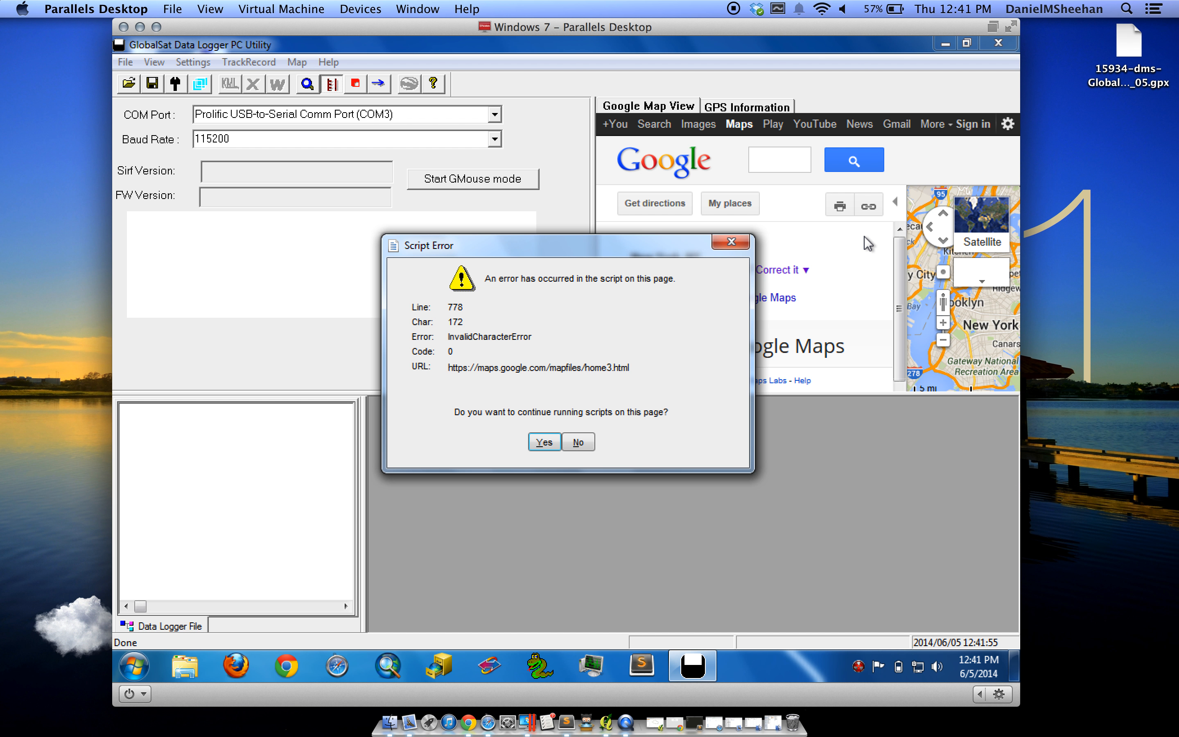
{"action": "left_click", "coordinate": [577, 443]}
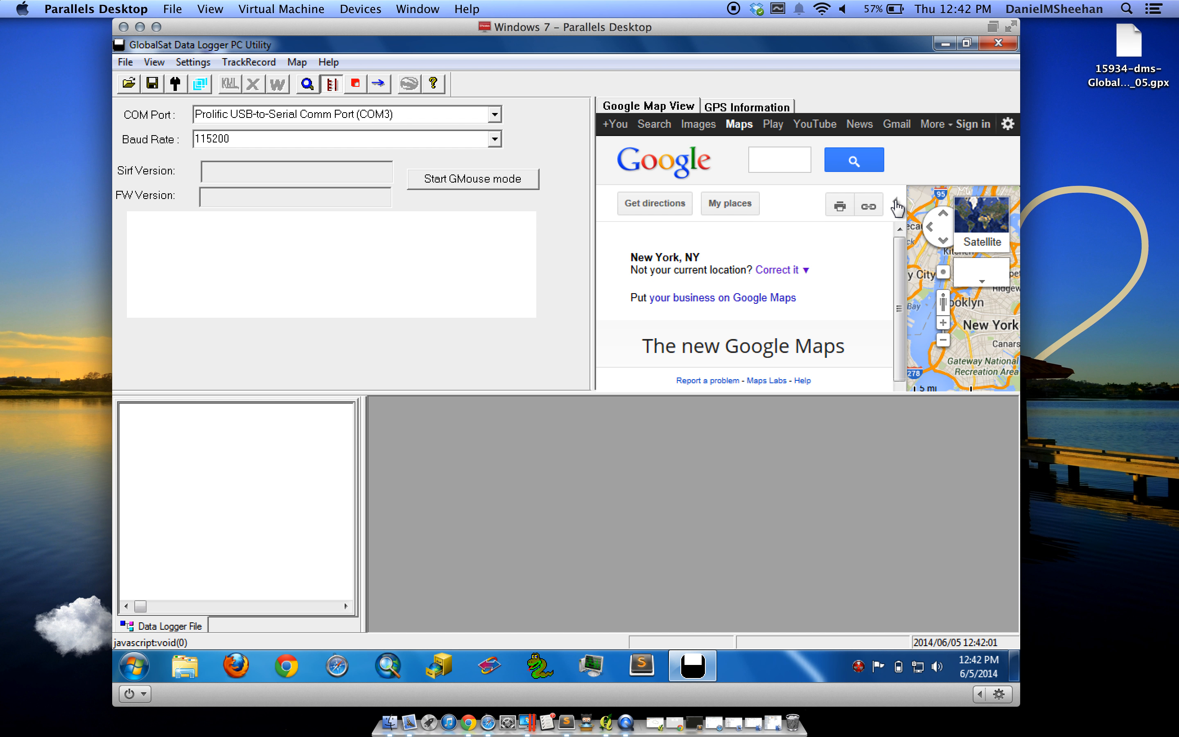
{"action": "left_click", "coordinate": [748, 108]}
{"action": "left_click", "coordinate": [656, 109]}
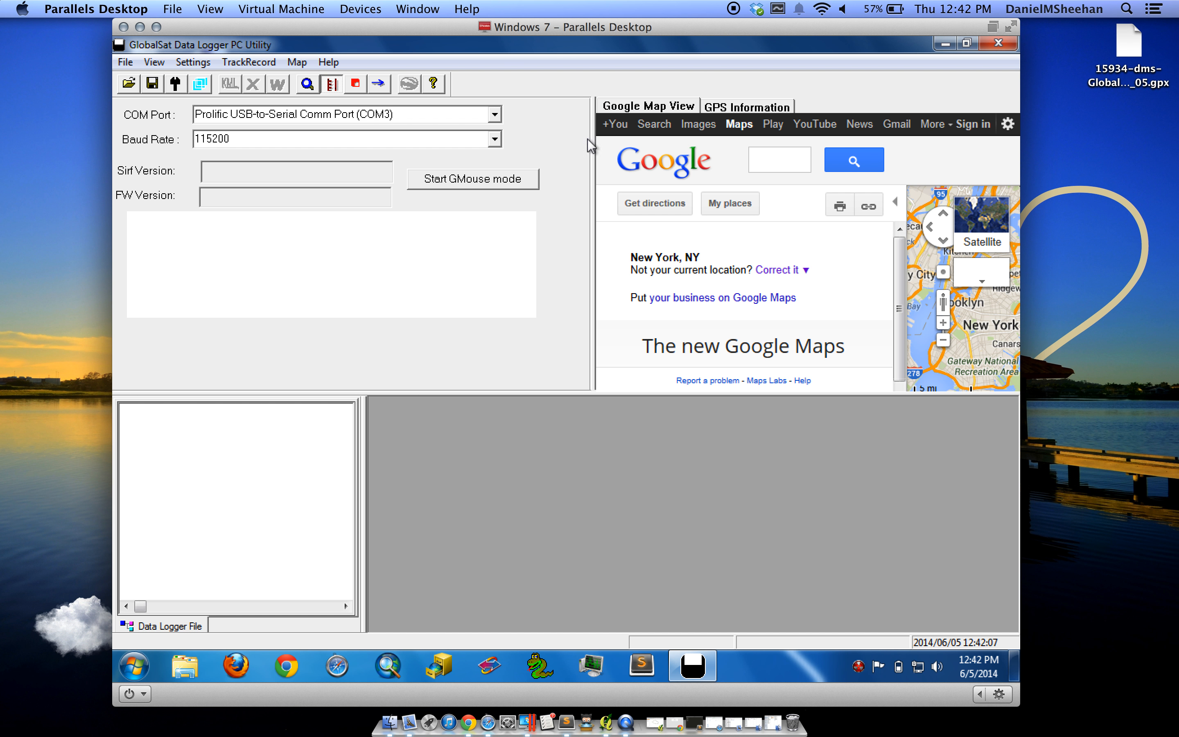
{"action": "left_click", "coordinate": [235, 66]}
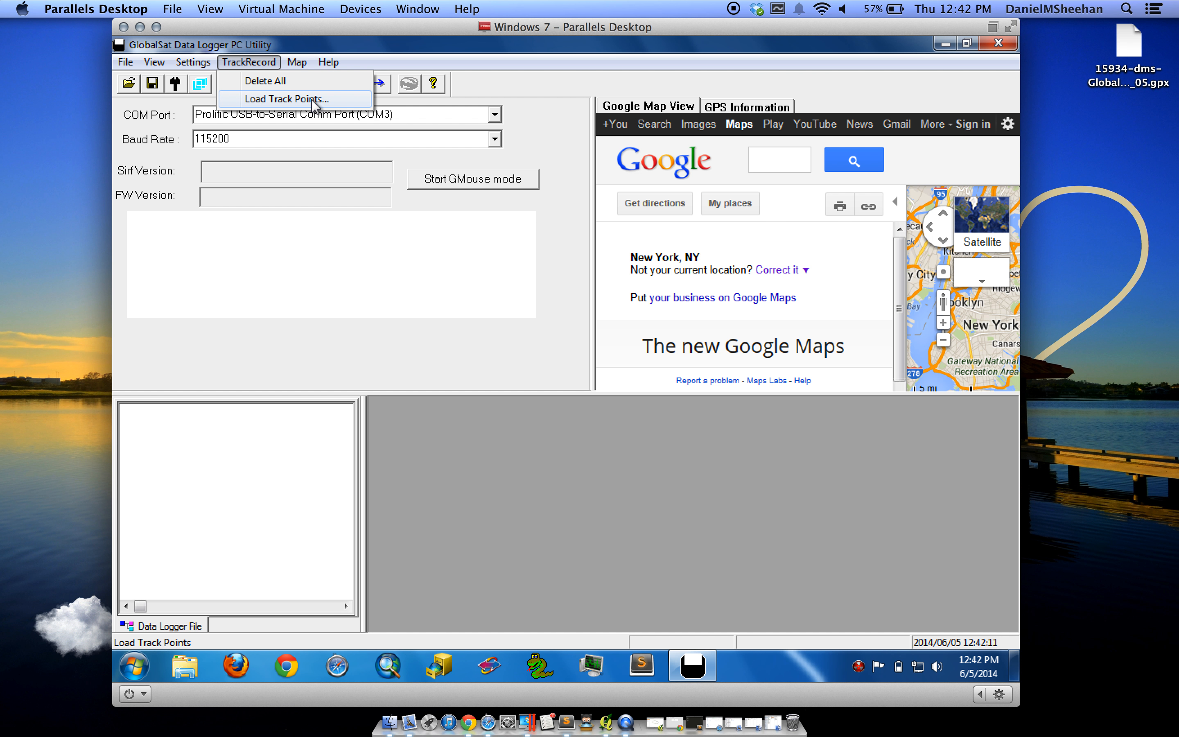
{"action": "left_click", "coordinate": [558, 116]}
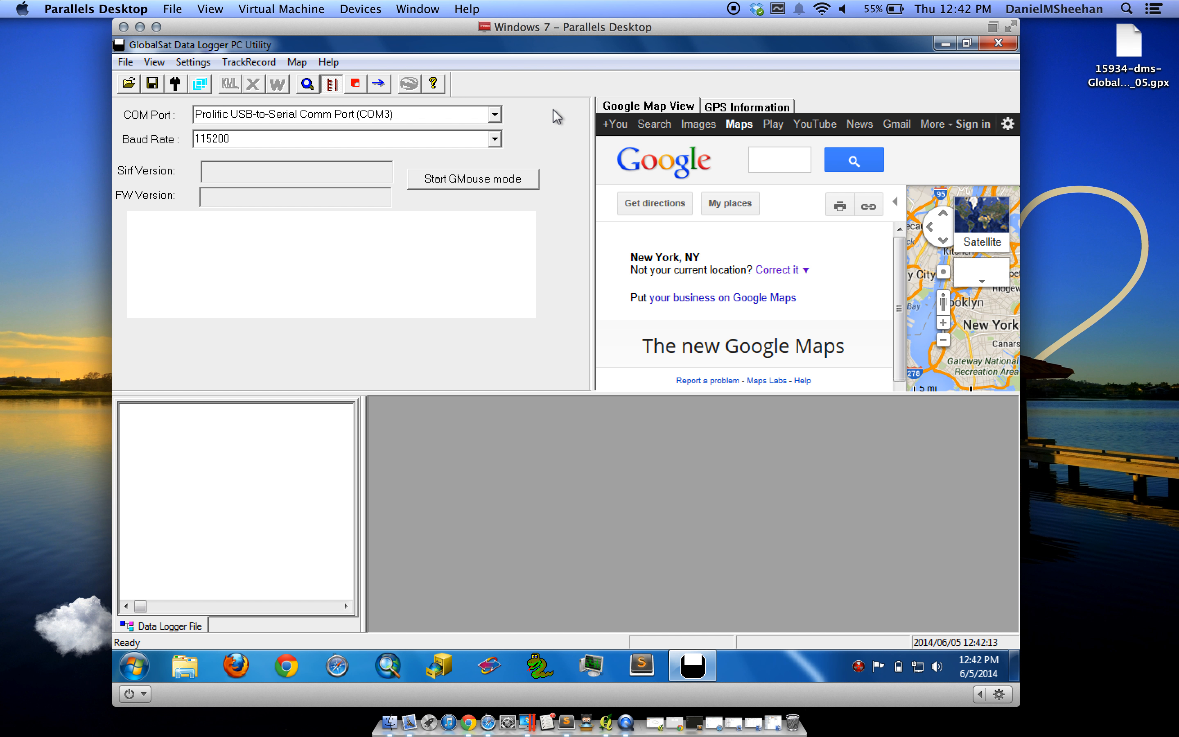
Step: Check the available COM port and baud rate choices, keeping Prolific USB-to-Serial Comm Port (COM3) and 115200
{"action": "left_click", "coordinate": [495, 115]}
{"action": "left_click", "coordinate": [494, 115]}
{"action": "left_click", "coordinate": [494, 116]}
{"action": "left_click", "coordinate": [495, 118]}
{"action": "left_click", "coordinate": [401, 114]}
{"action": "left_click", "coordinate": [501, 142]}
{"action": "left_click", "coordinate": [502, 143]}
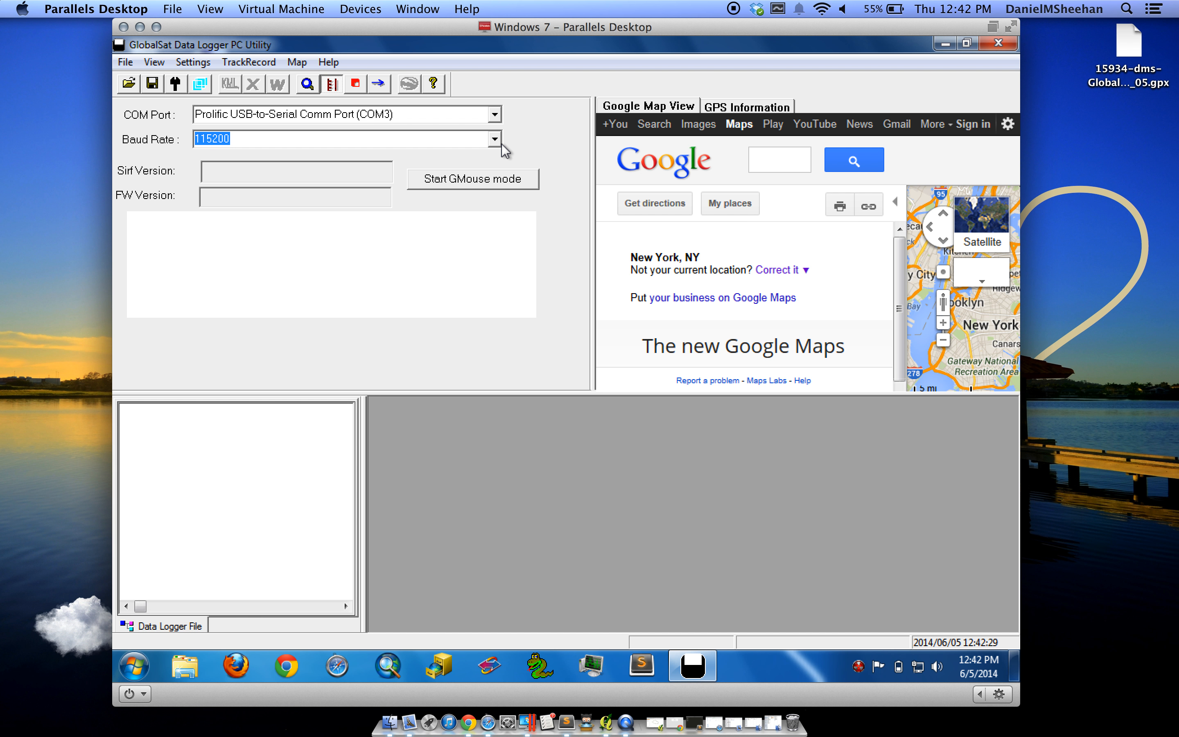
{"action": "left_click", "coordinate": [502, 143]}
{"action": "left_click", "coordinate": [502, 143]}
{"action": "left_click", "coordinate": [502, 143]}
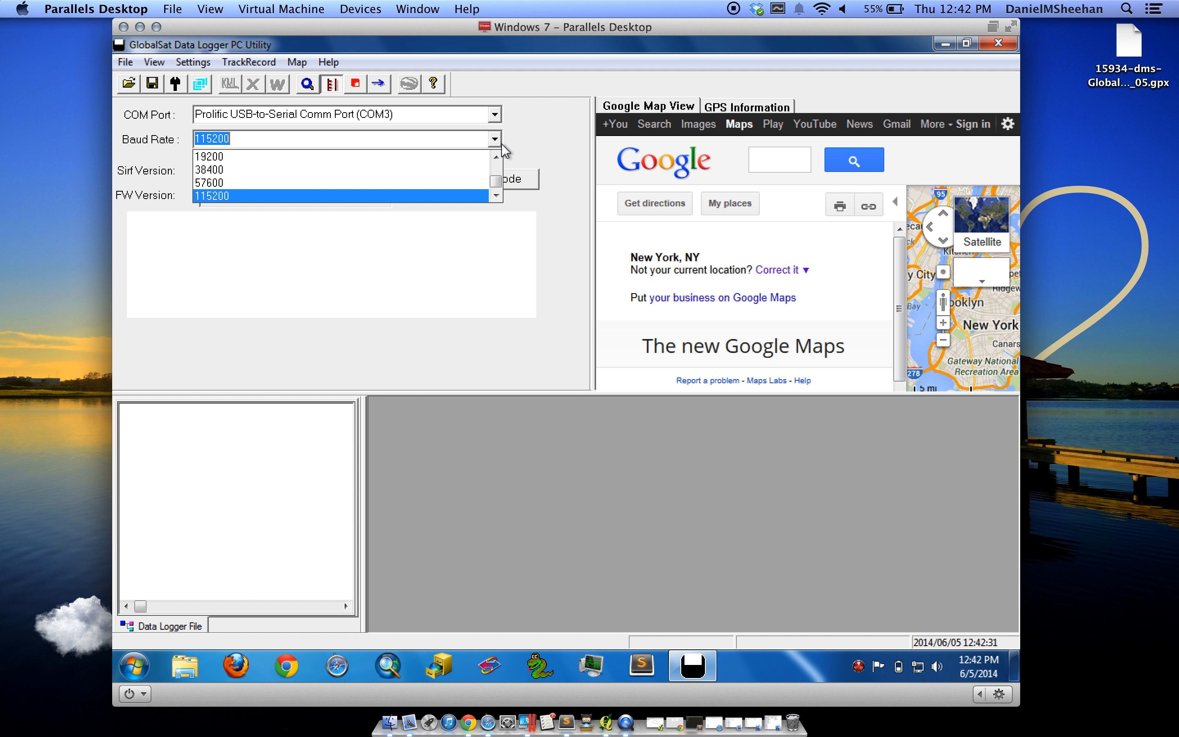
{"action": "left_click", "coordinate": [502, 143]}
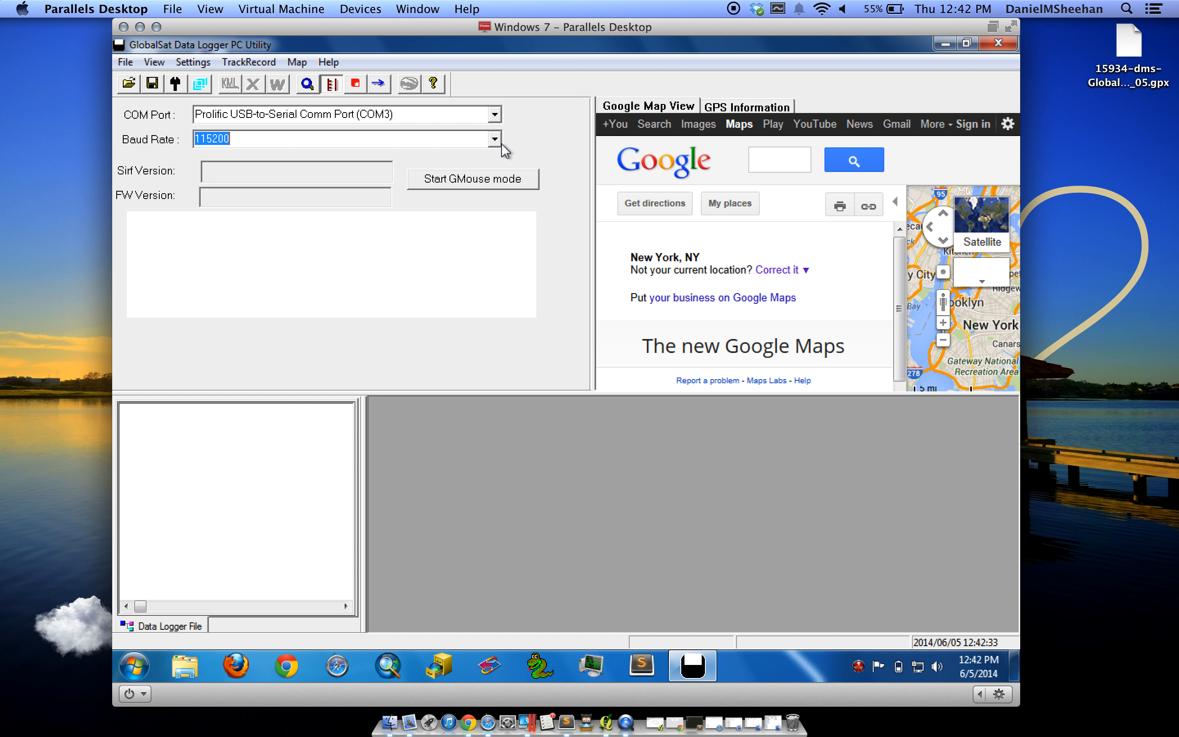
Step: Load all the track point files listed on the GPS device into the utility
{"action": "left_click", "coordinate": [268, 63]}
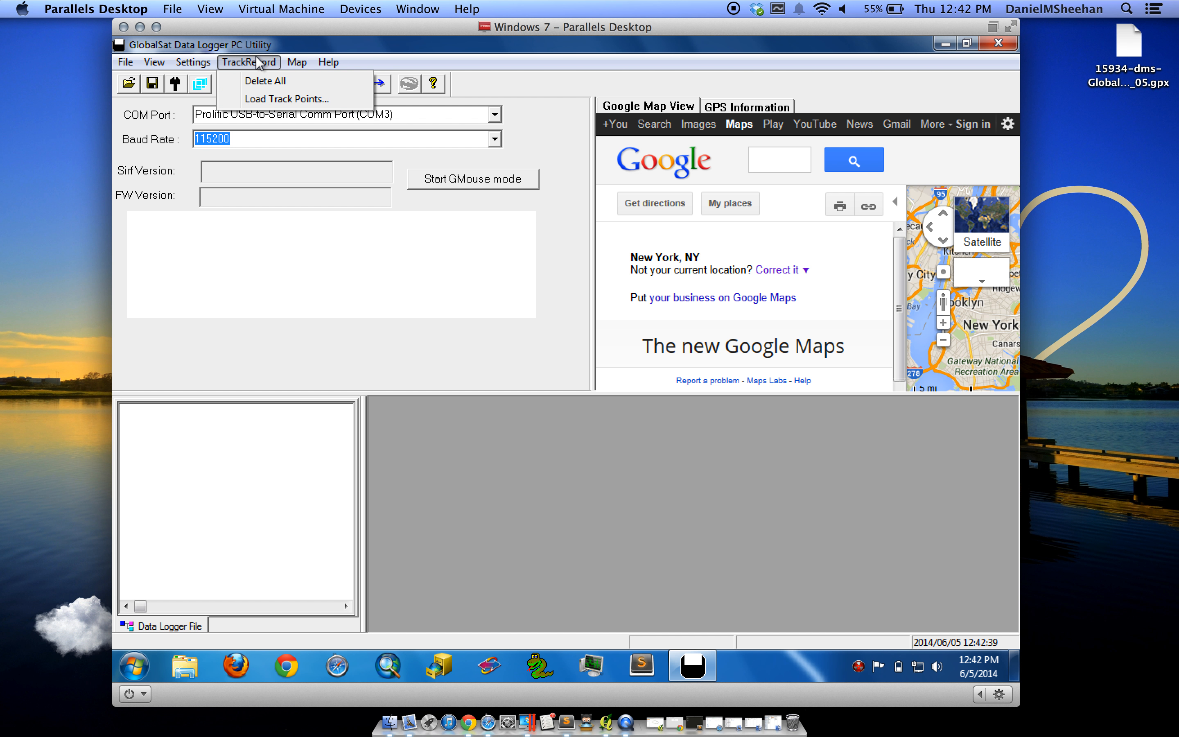
{"action": "left_click", "coordinate": [271, 98]}
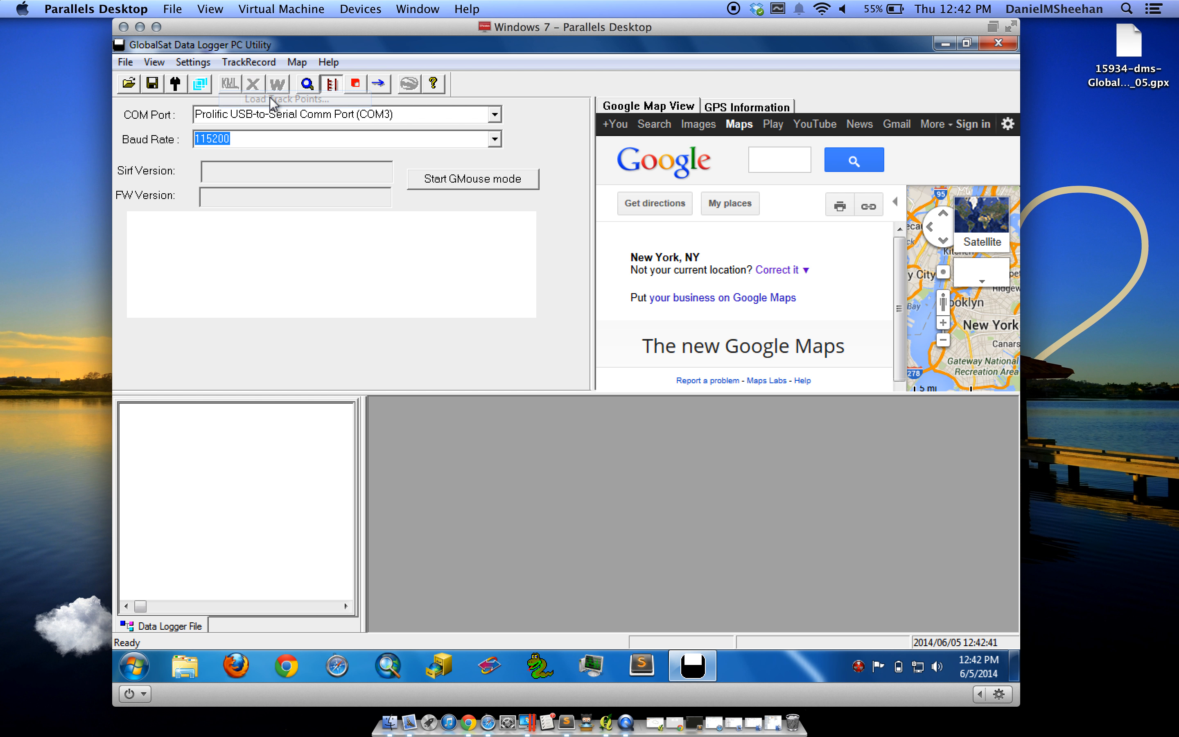
{"action": "left_click", "coordinate": [621, 387]}
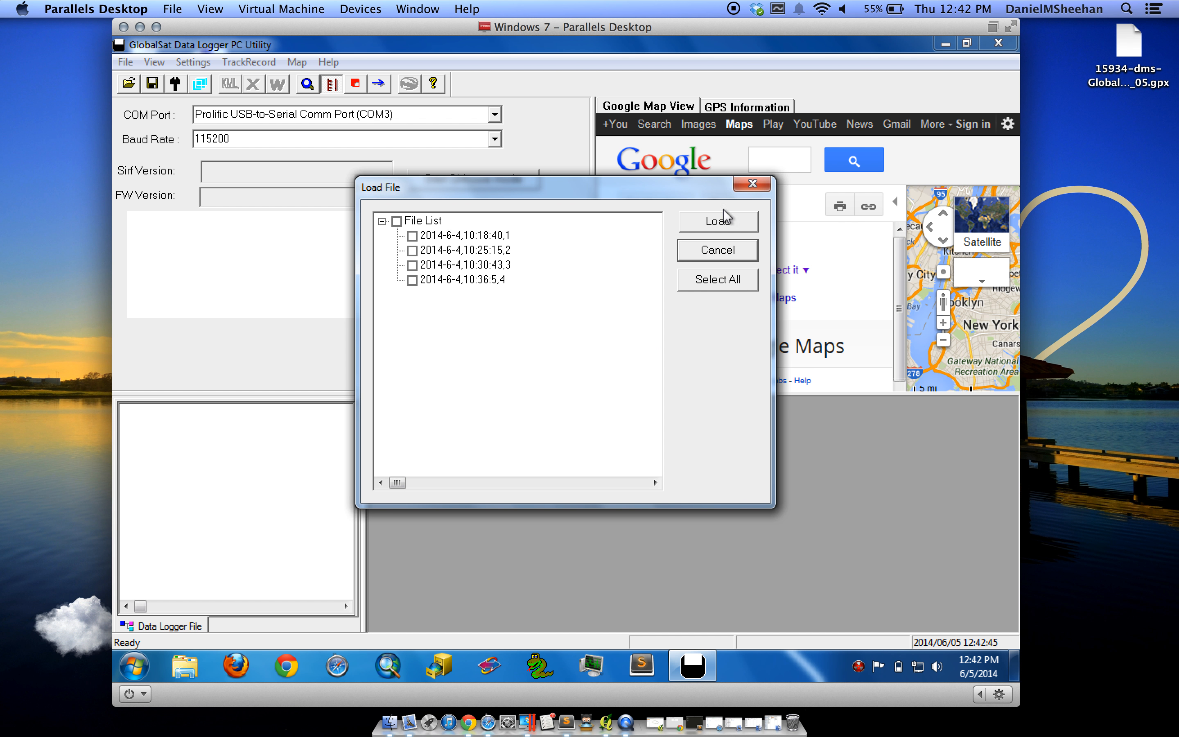
{"action": "left_click", "coordinate": [713, 286]}
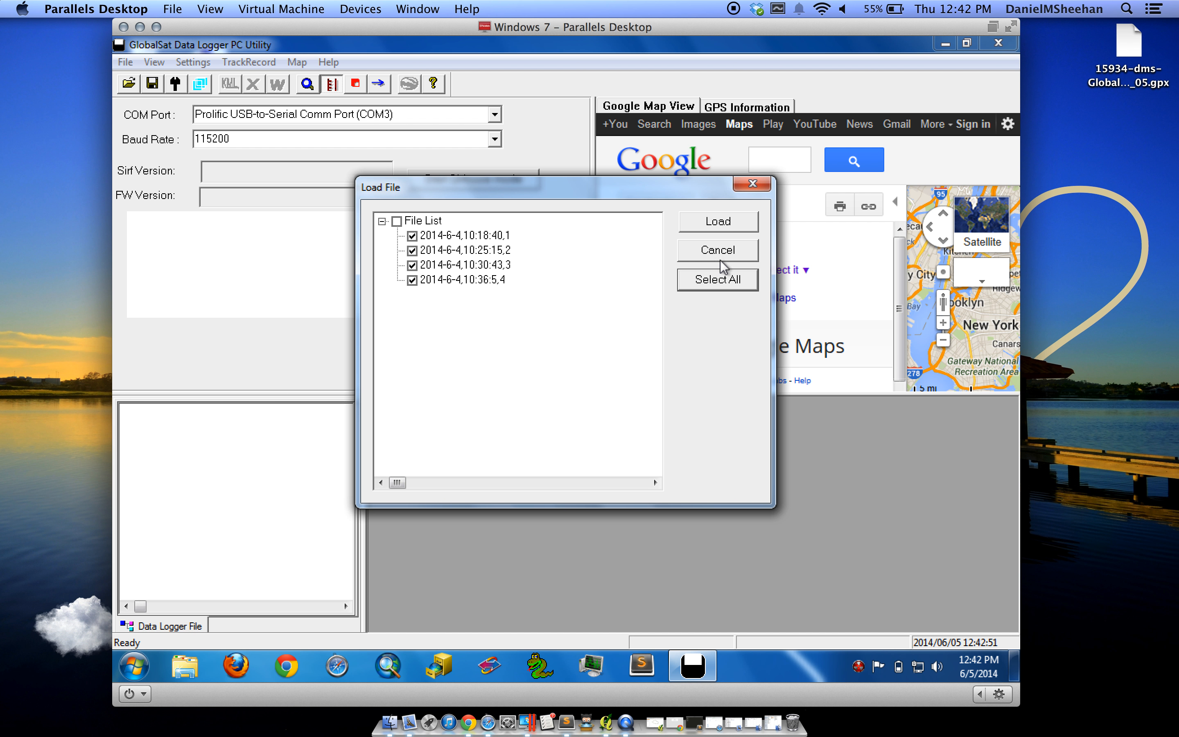
{"action": "left_click", "coordinate": [721, 222]}
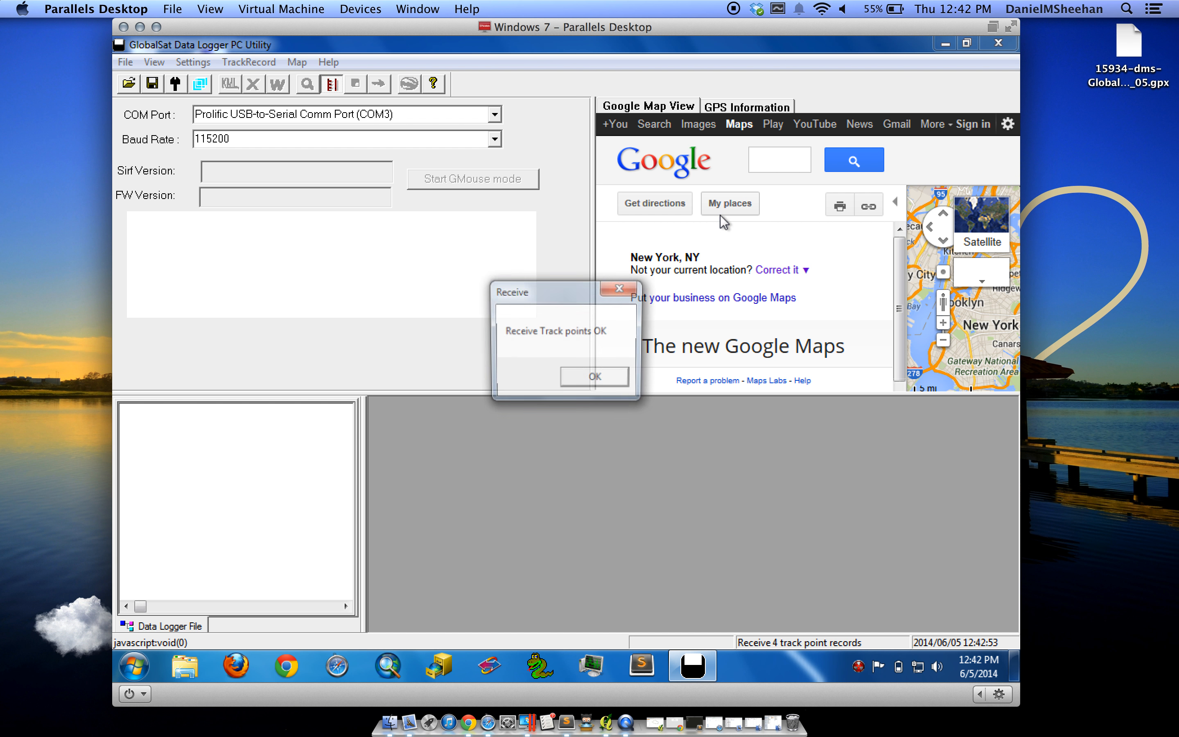
{"action": "left_click", "coordinate": [600, 384]}
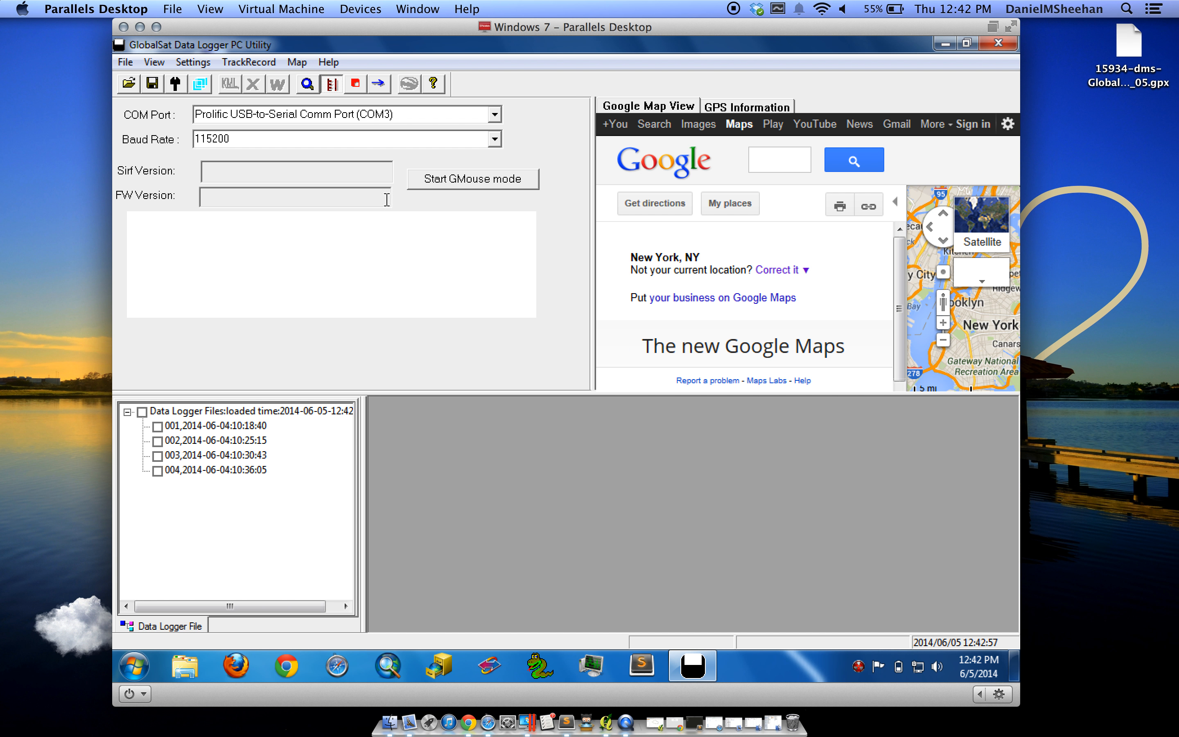
Step: Select all the loaded data logger files and show their track points in an enlarged table
{"action": "left_click", "coordinate": [122, 63]}
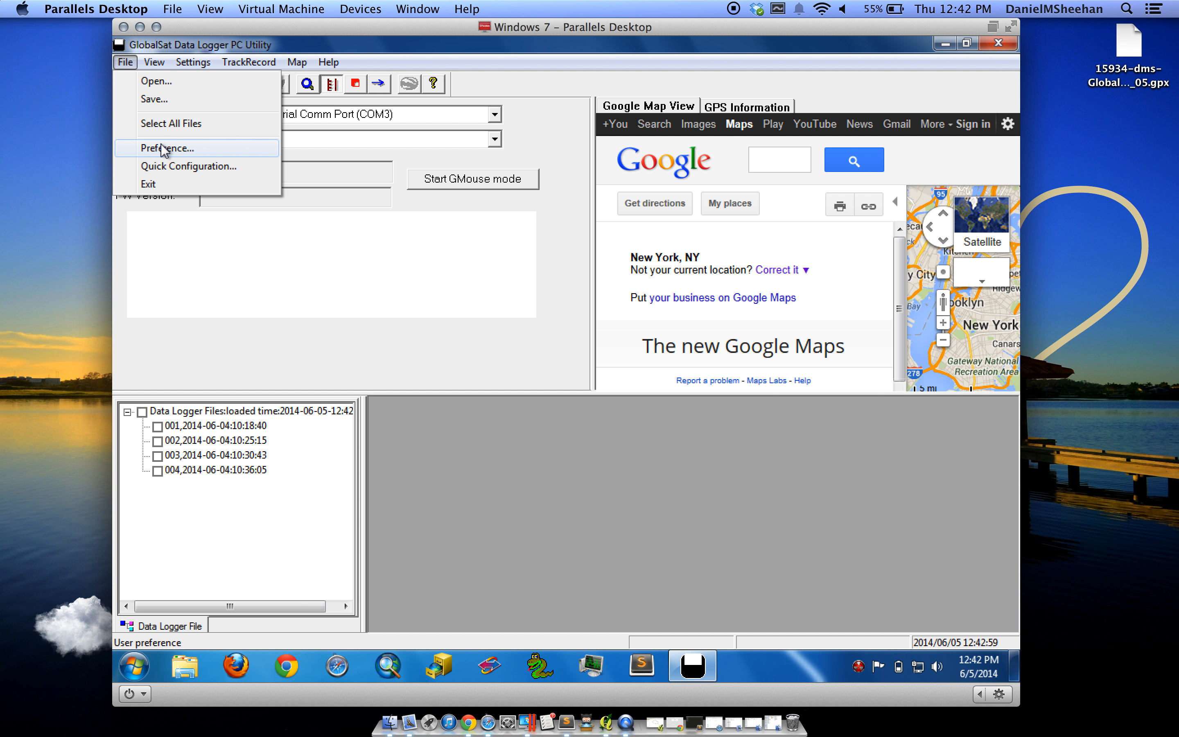
{"action": "left_click", "coordinate": [162, 124]}
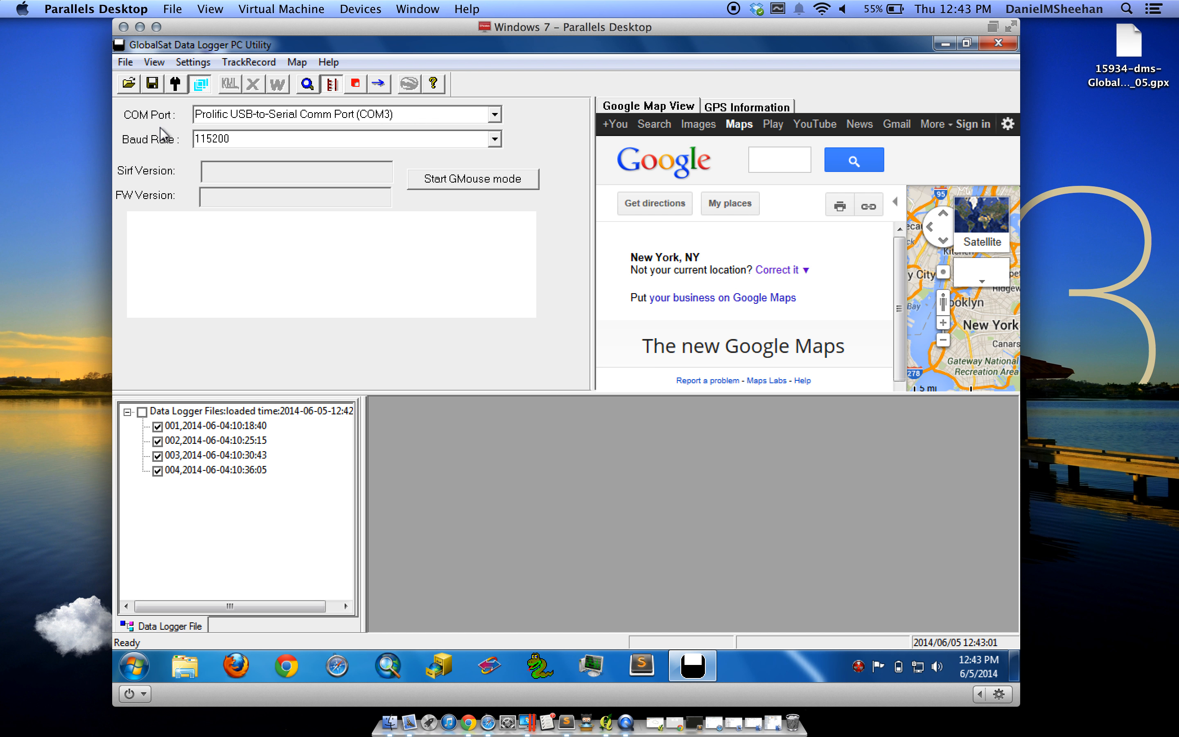
{"action": "left_click", "coordinate": [234, 64]}
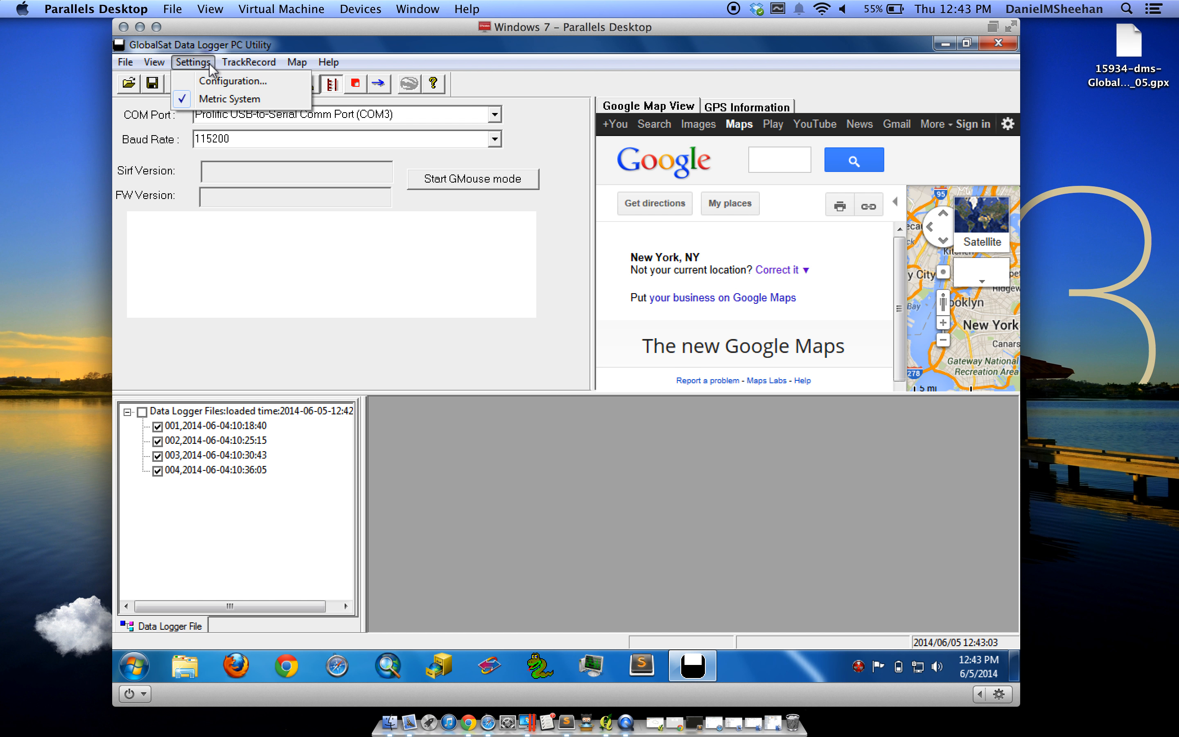
{"action": "mouse_move", "coordinate": [297, 66]}
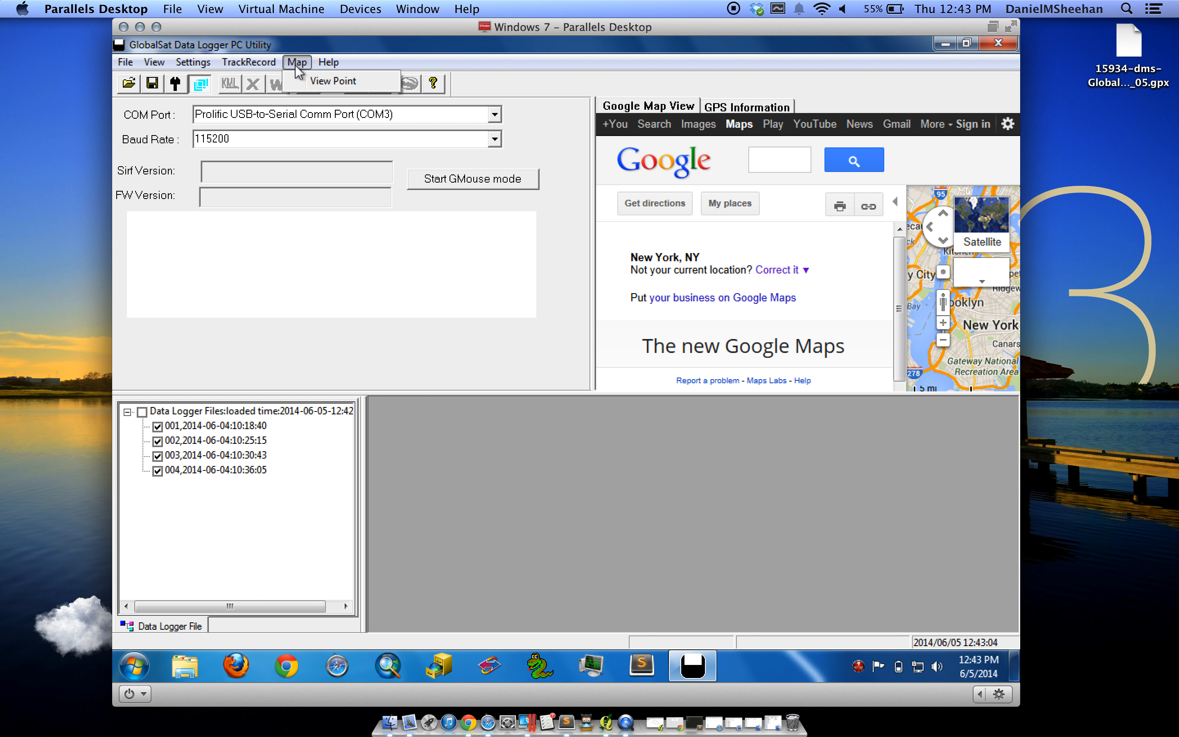
{"action": "left_click", "coordinate": [317, 82]}
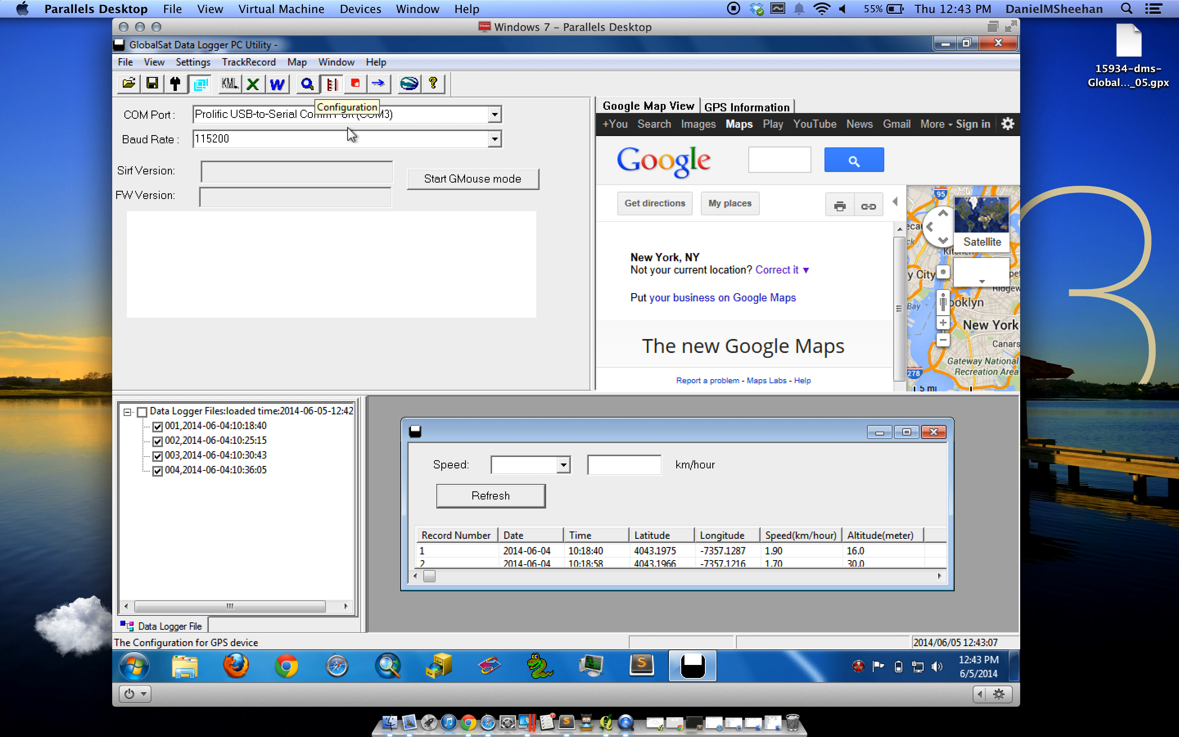
{"action": "left_click_drag", "start_coordinate": [632, 407], "coordinate": [633, 394]}
{"action": "left_click_drag", "start_coordinate": [686, 590], "coordinate": [687, 631]}
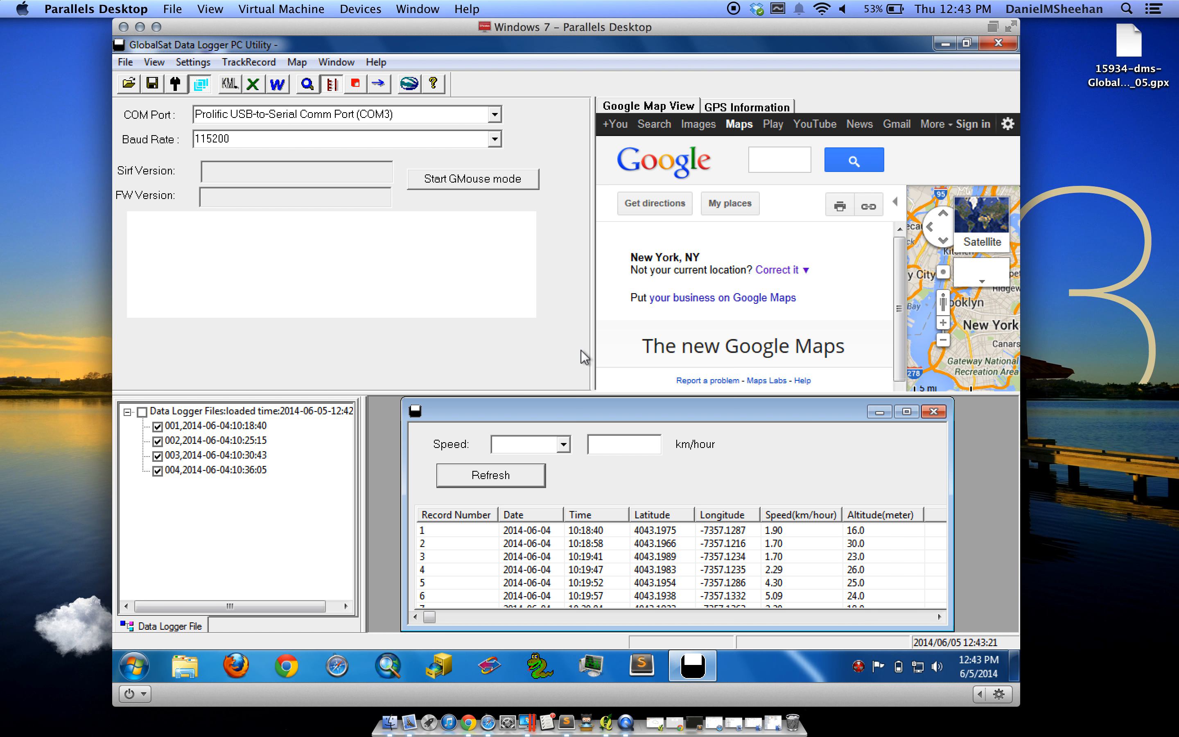
Step: Start exporting the selected tracks as a GPX file, with the students\ds folder as the destination
{"action": "left_click", "coordinate": [125, 62]}
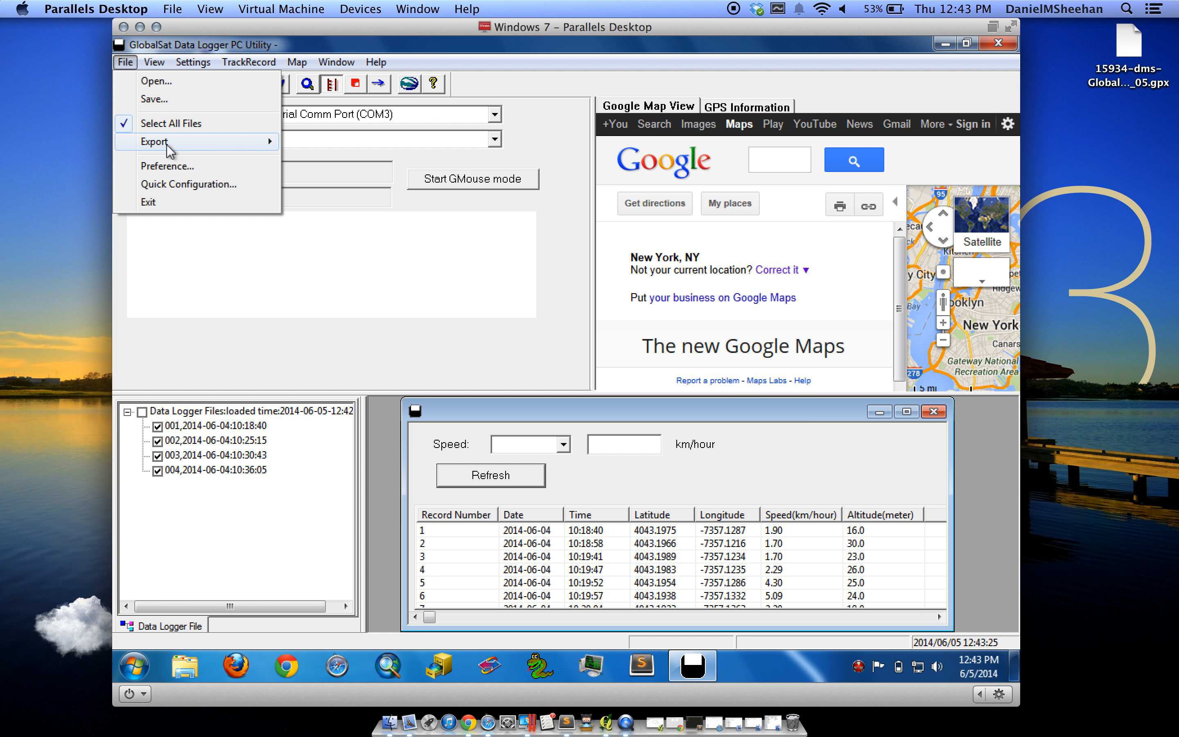
{"action": "mouse_move", "coordinate": [171, 146]}
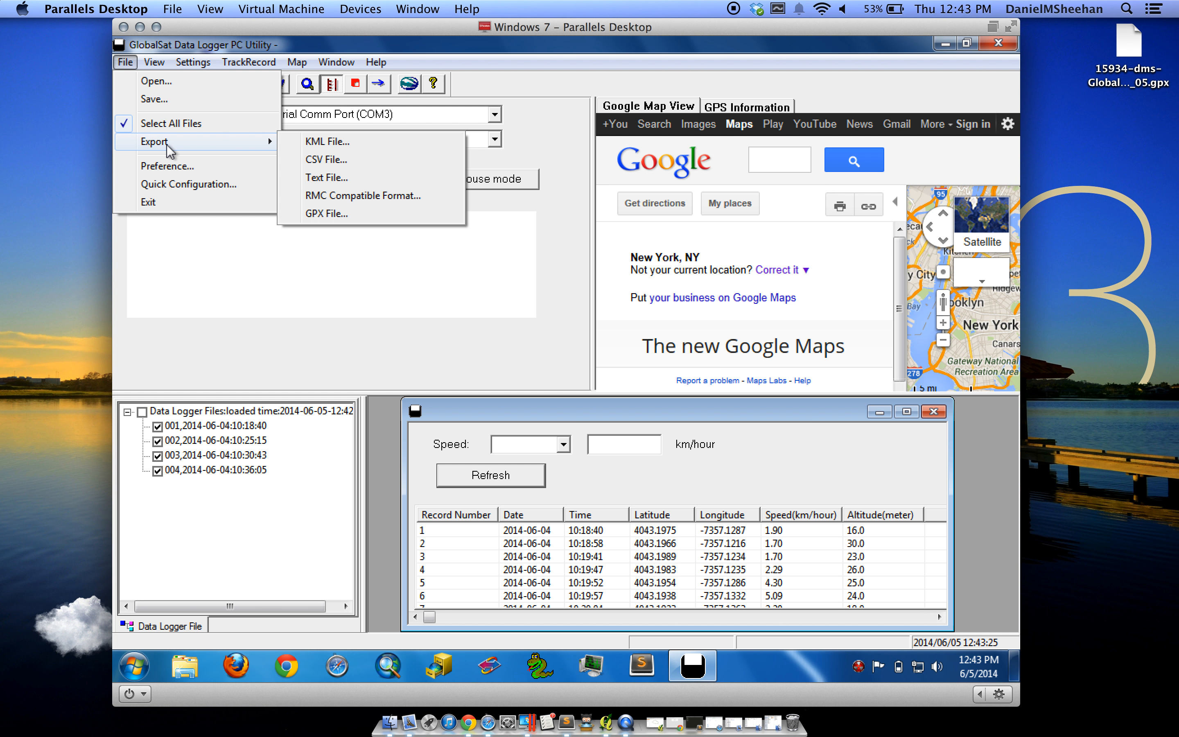
{"action": "left_click", "coordinate": [347, 218]}
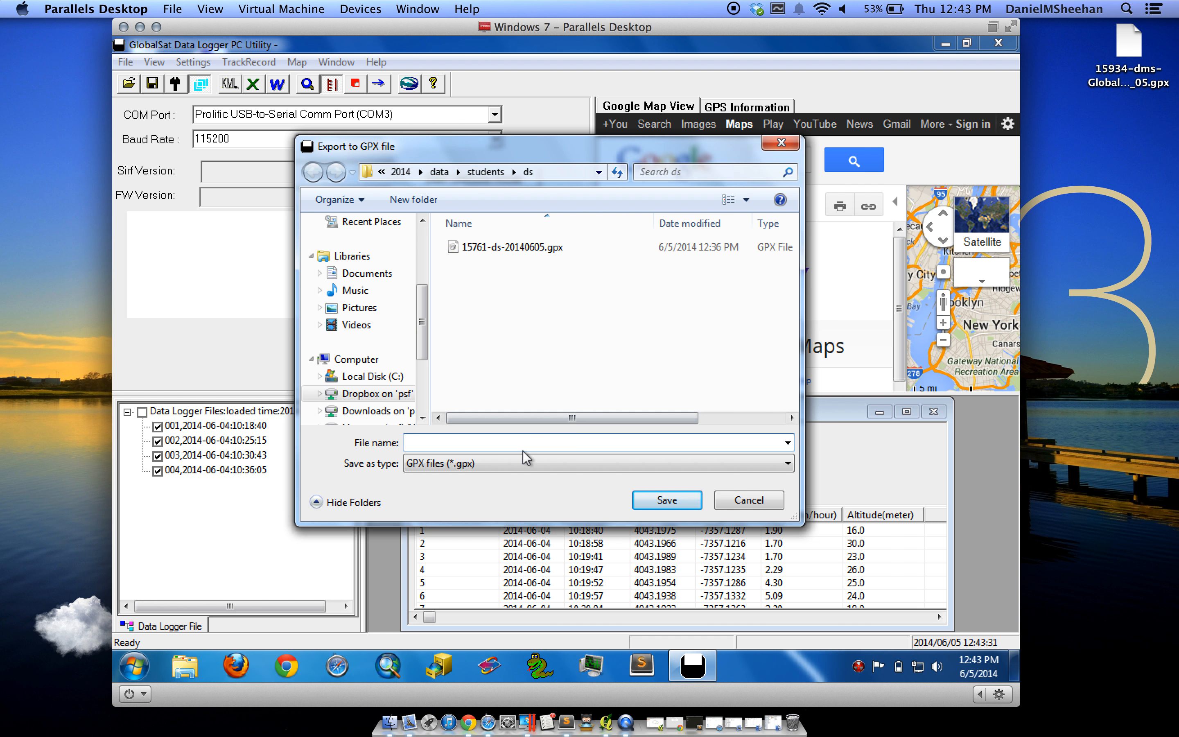
{"action": "left_click", "coordinate": [485, 171]}
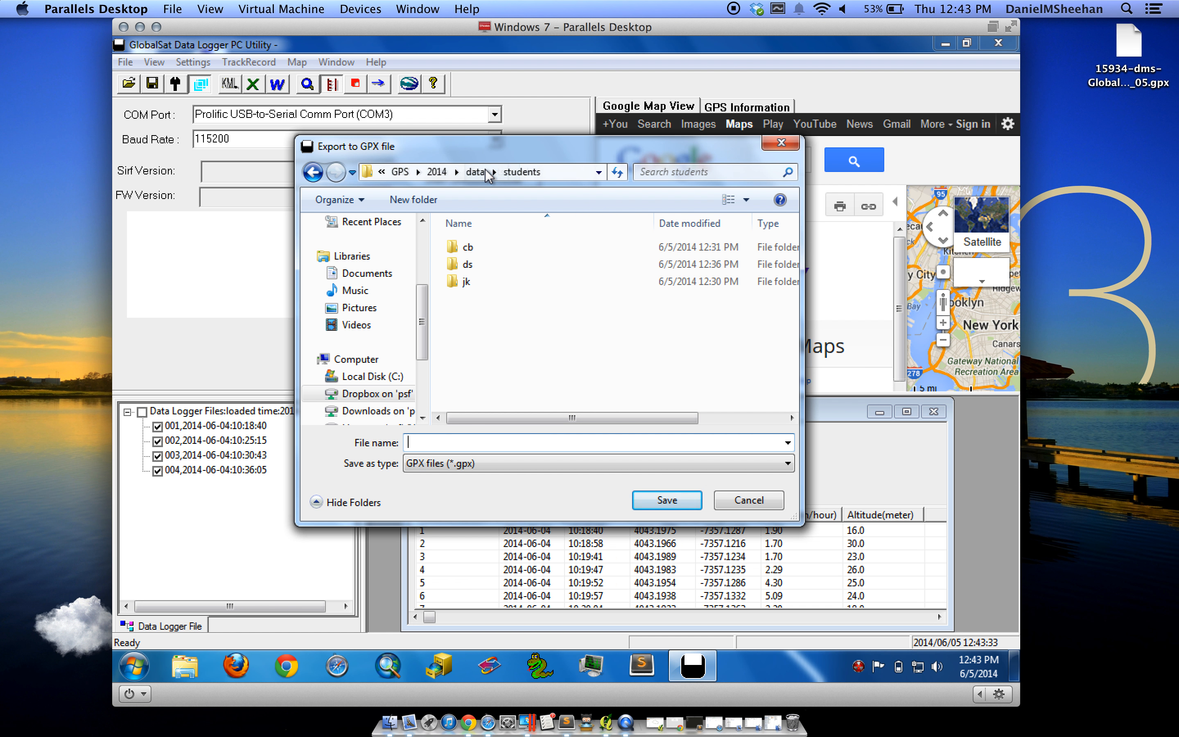
{"action": "double_click", "coordinate": [472, 268]}
Step: Name the GPX export 16012-ds-20140605-test.gpx and save it
{"action": "left_click", "coordinate": [457, 440]}
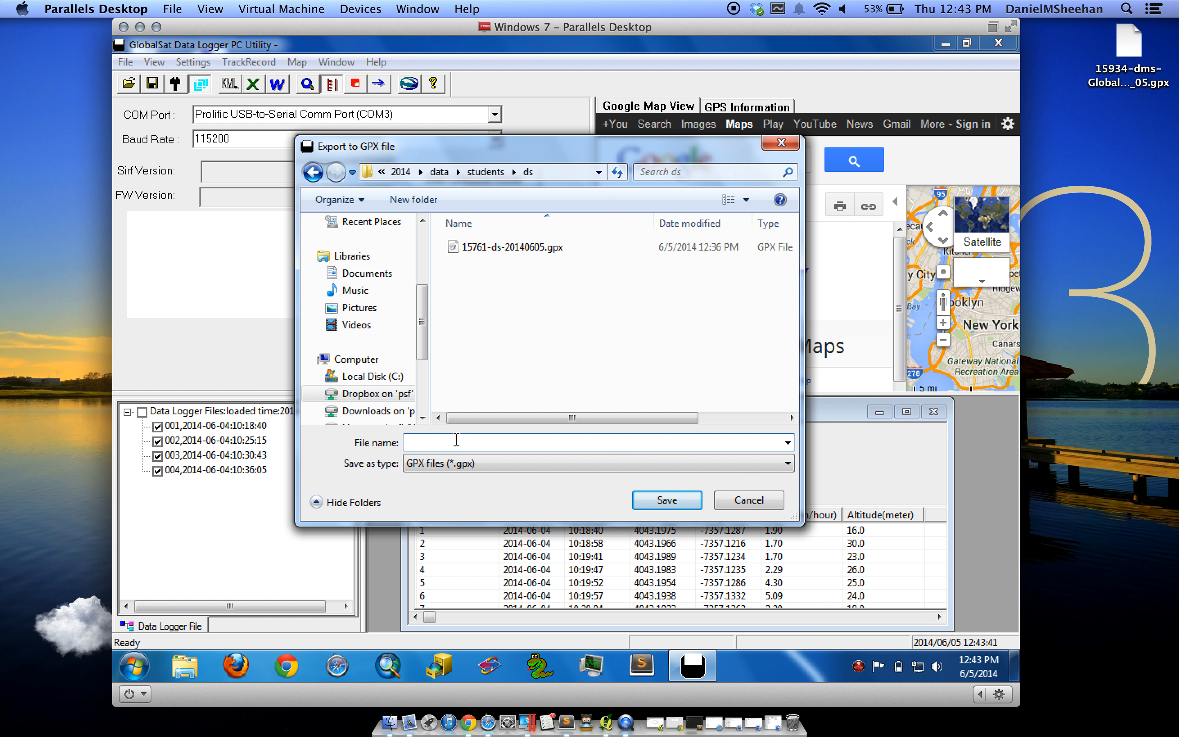
{"action": "type", "text": "160"}
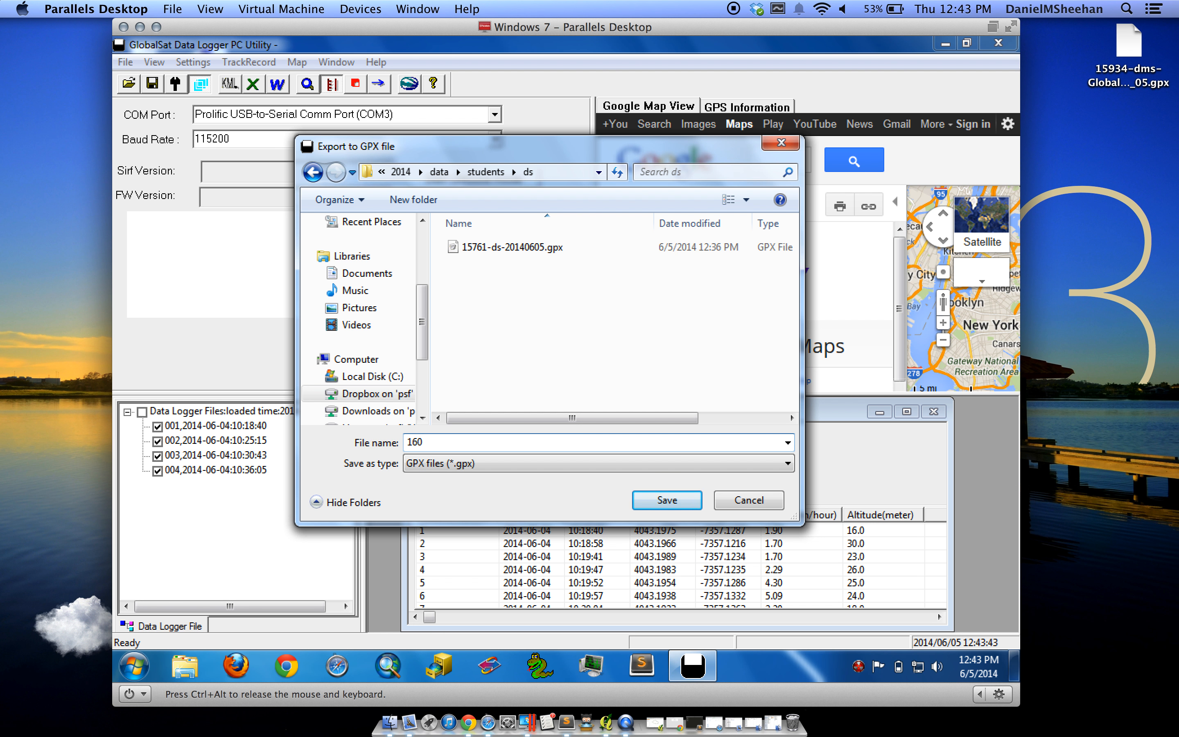
{"action": "type", "text": "12-ds-20140605-test."}
{"action": "type", "text": "gpx"}
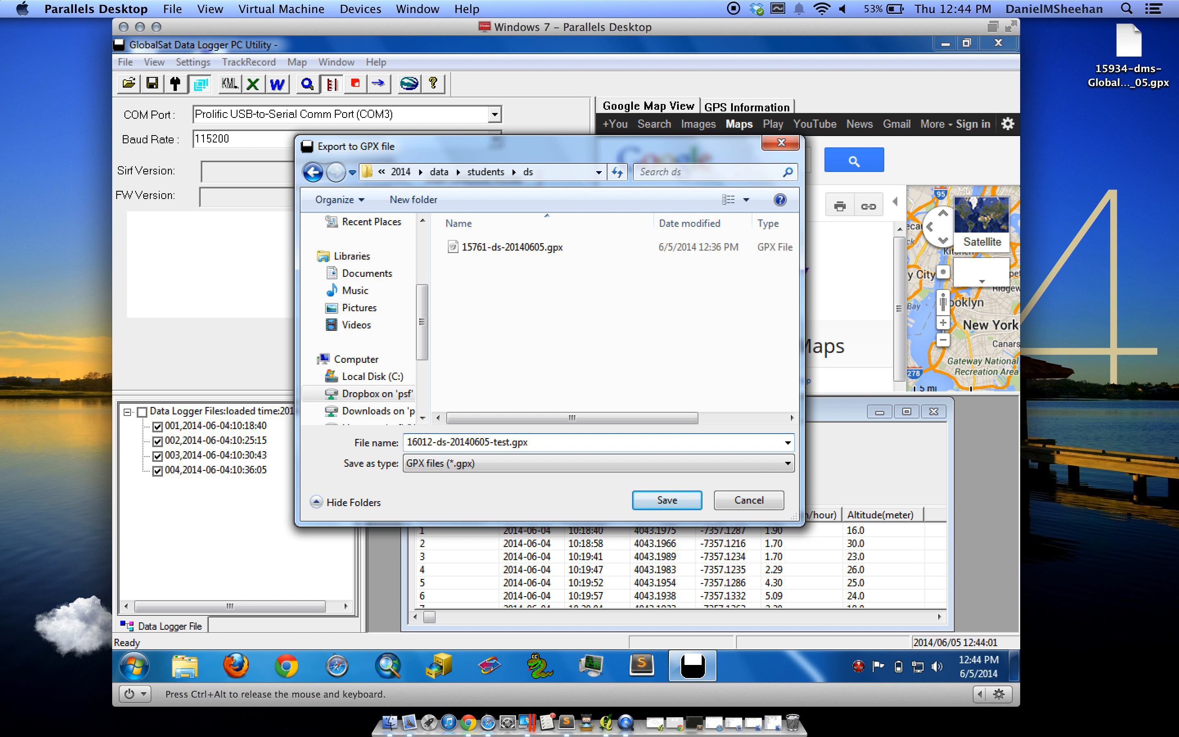
{"action": "key", "text": "Return"}
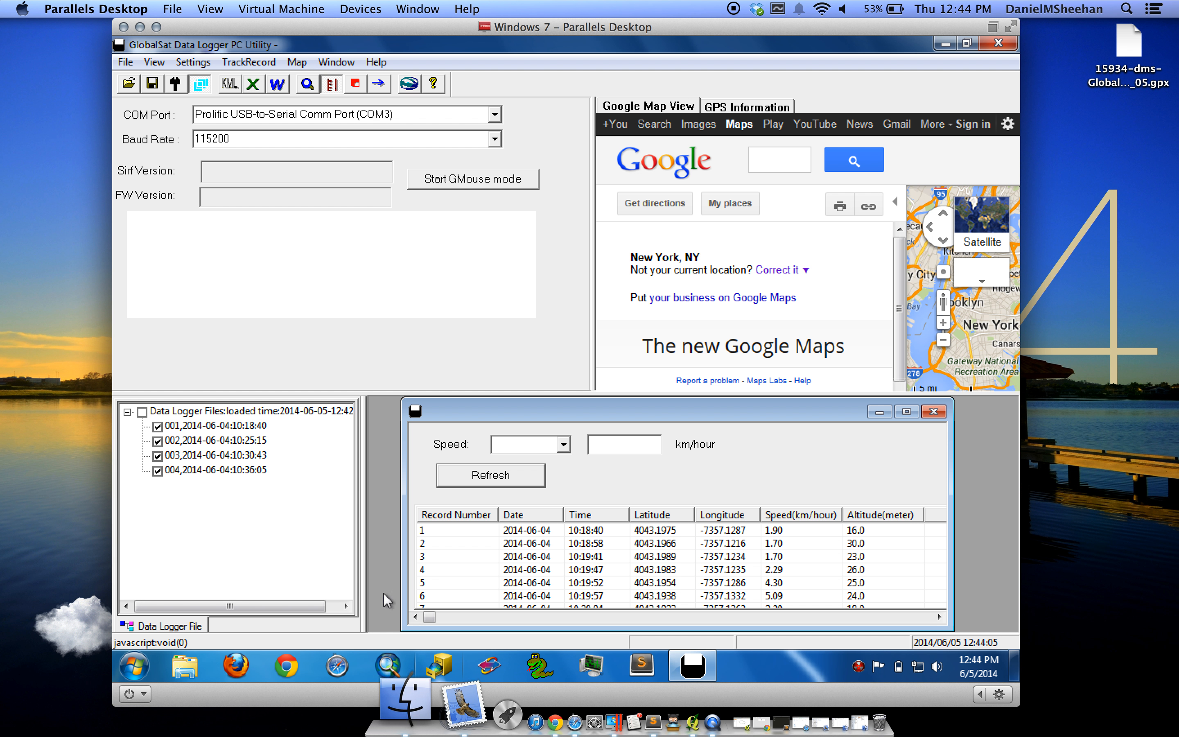
Step: In Windows Explorer, open the export folder GIS\Projects\GPS\2014\data\students\ds on the Dropbox drive (W:)
{"action": "left_click", "coordinate": [184, 666]}
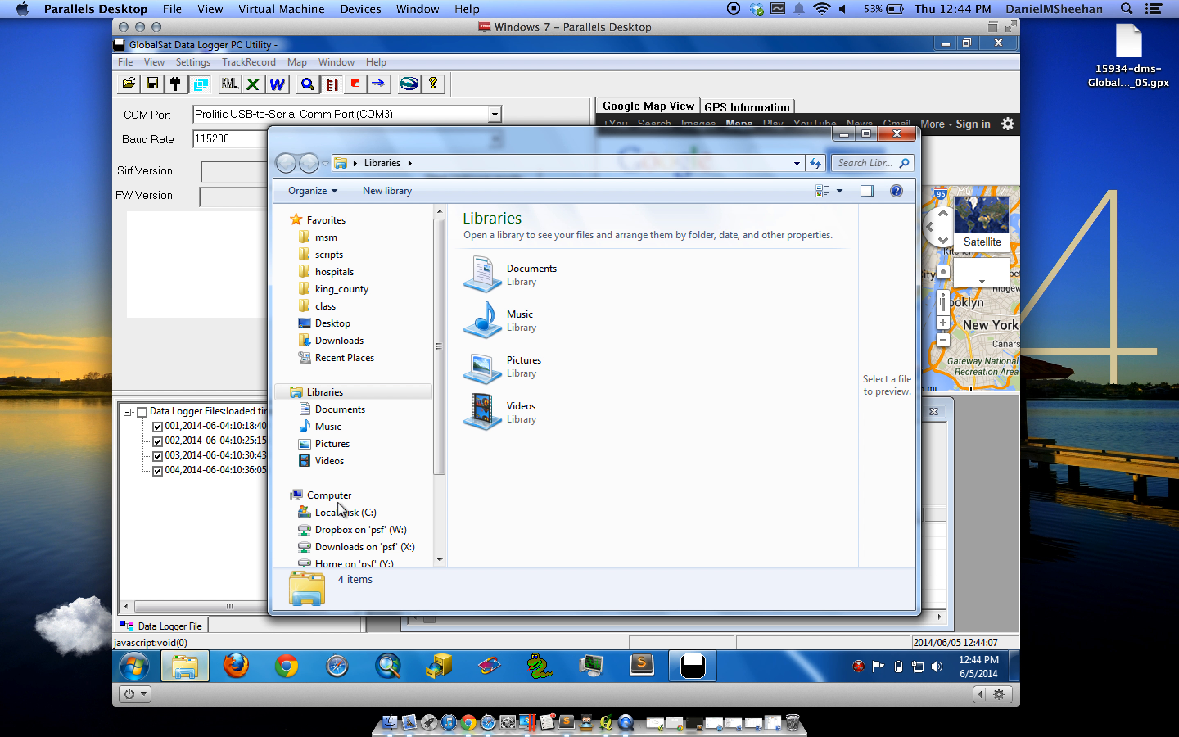
{"action": "left_click", "coordinate": [363, 530]}
{"action": "double_click", "coordinate": [507, 311]}
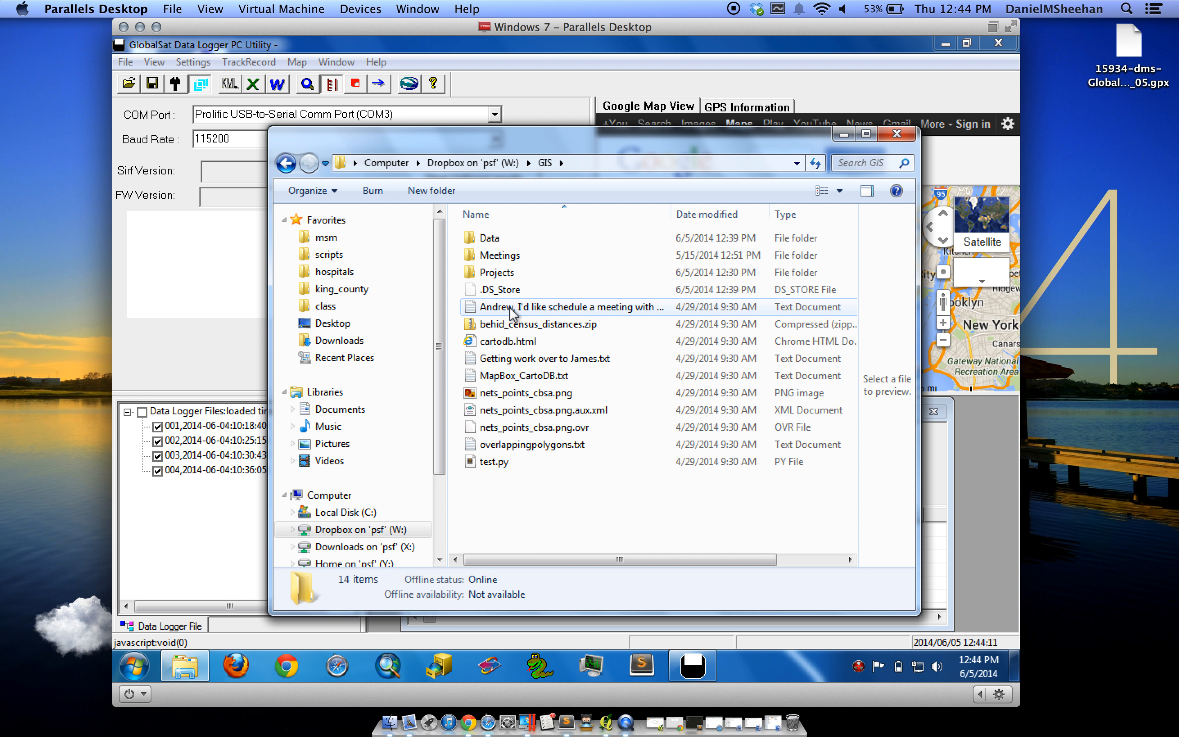
{"action": "double_click", "coordinate": [501, 273]}
{"action": "left_click", "coordinate": [487, 239]}
{"action": "double_click", "coordinate": [487, 238]}
{"action": "left_click", "coordinate": [494, 308]}
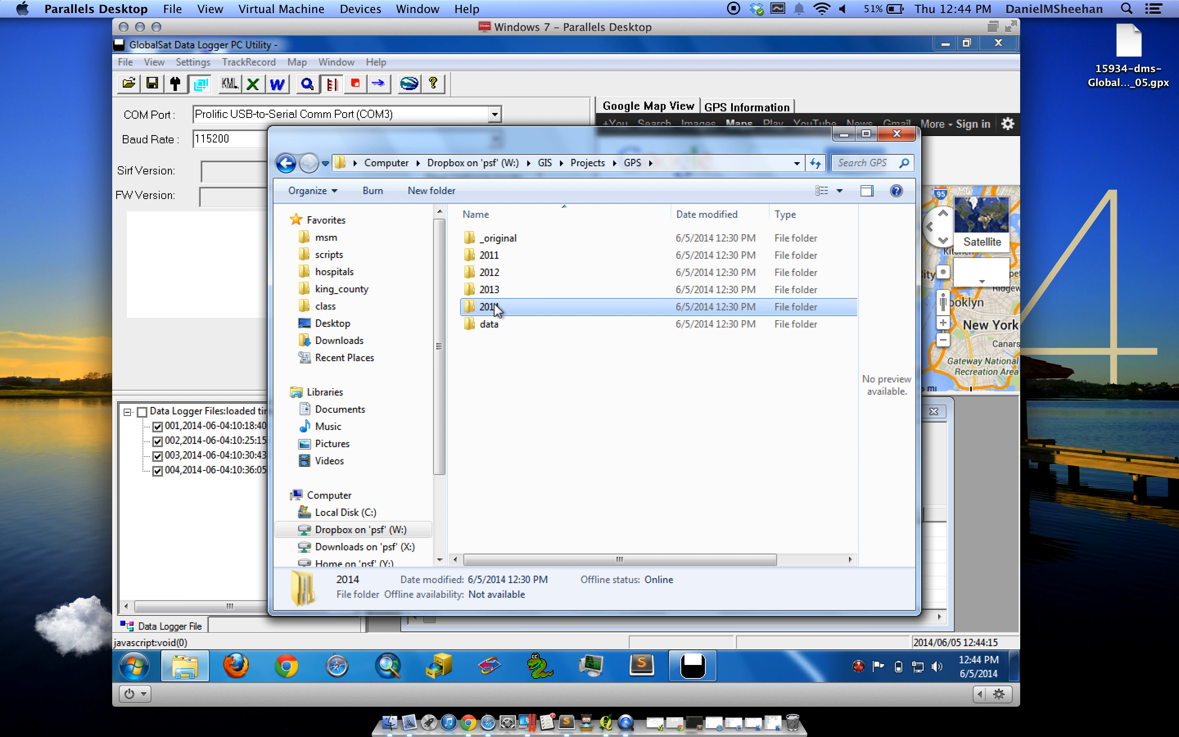
{"action": "double_click", "coordinate": [496, 309]}
{"action": "double_click", "coordinate": [496, 240]}
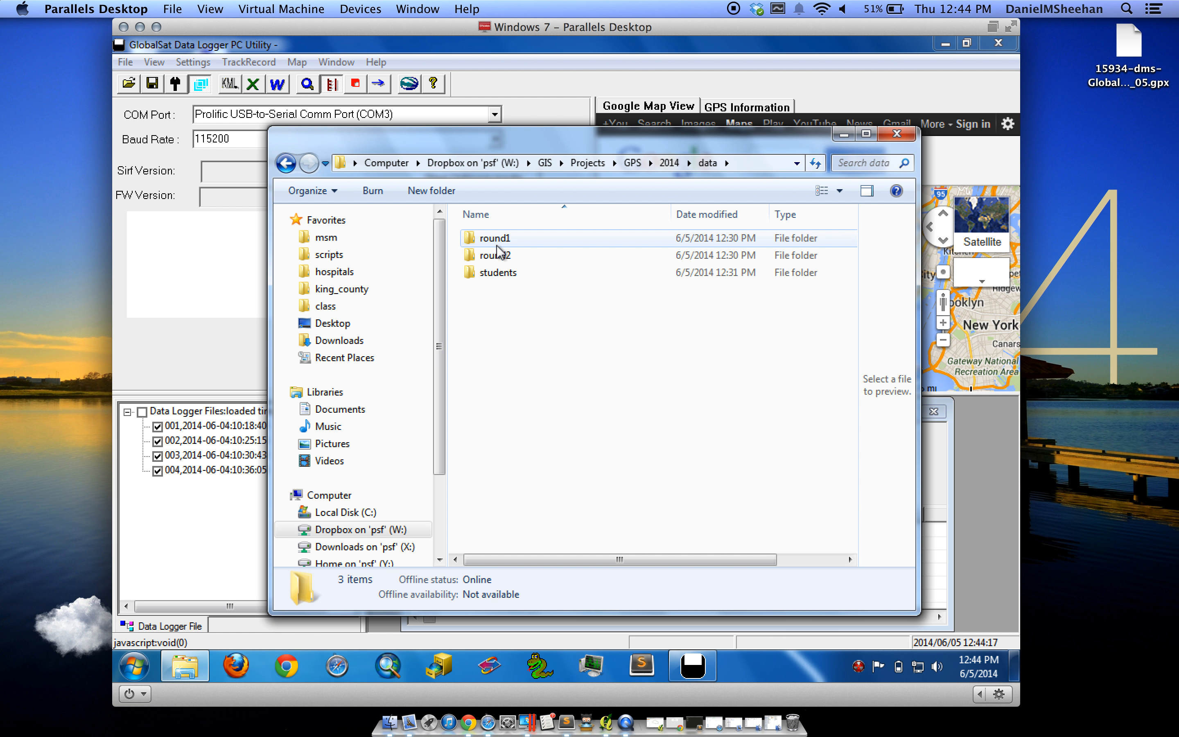
{"action": "double_click", "coordinate": [502, 276]}
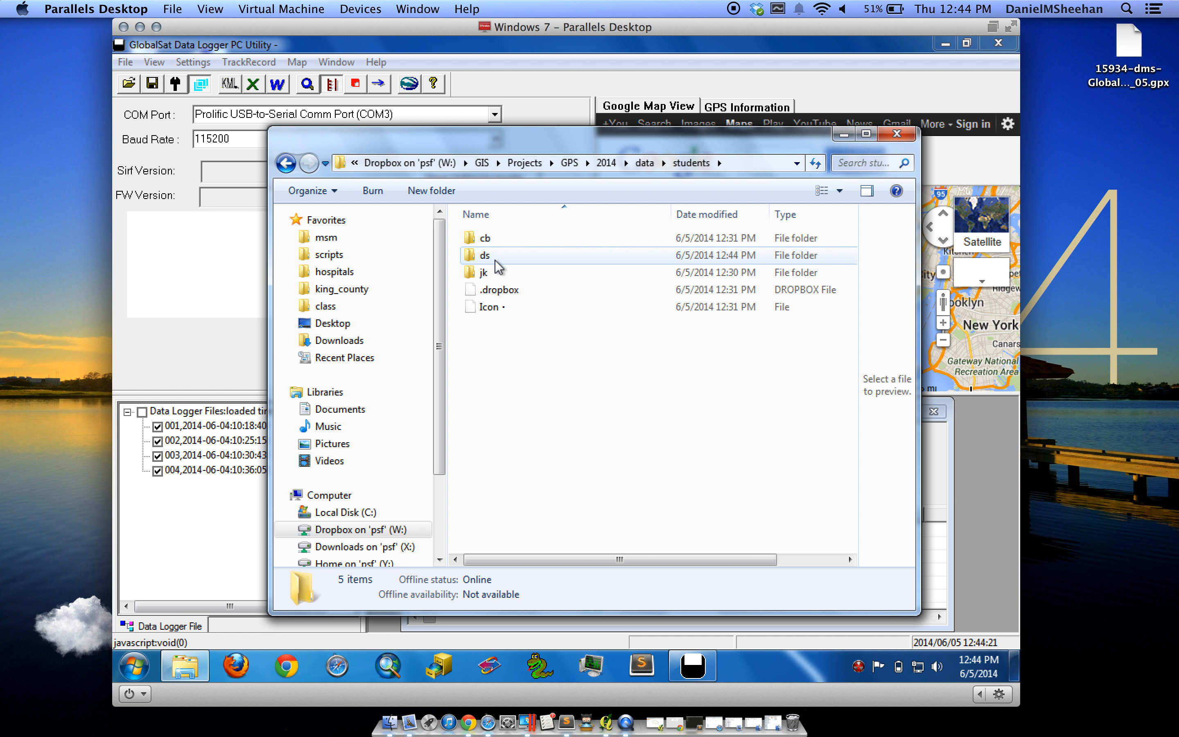
{"action": "double_click", "coordinate": [496, 259]}
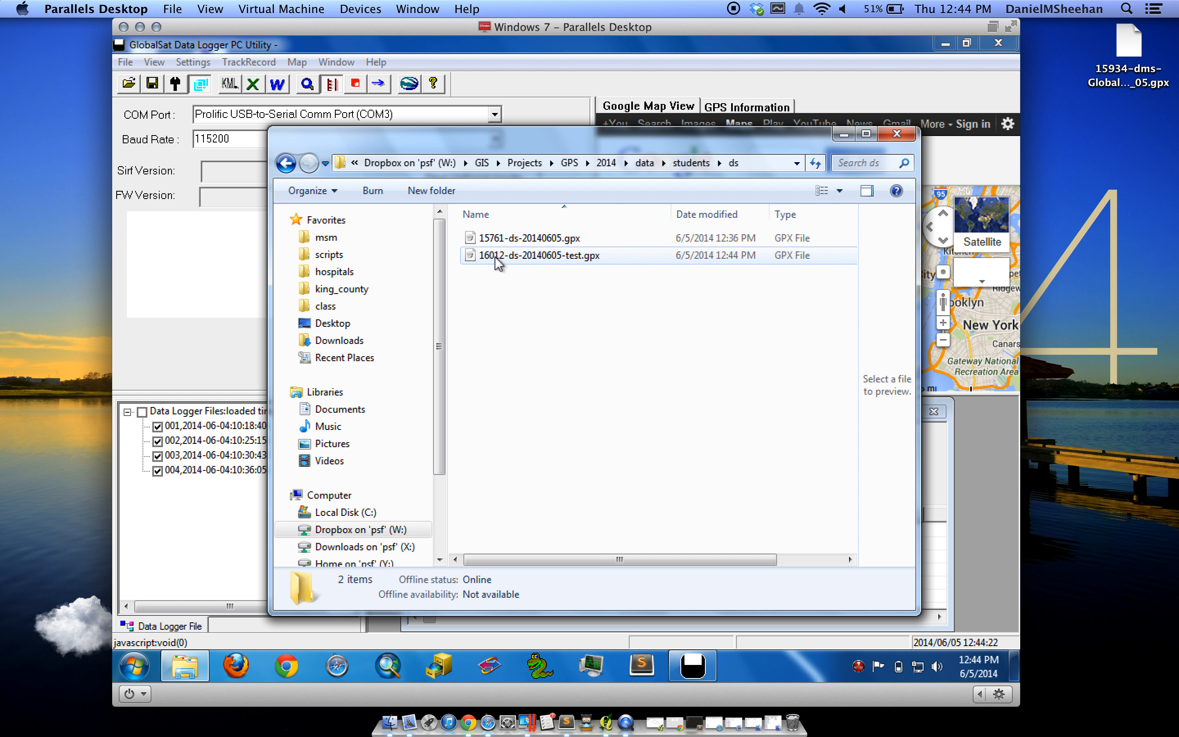
Step: Open the exported file 16012-ds-20140605-test.gpx in TextEdit (Mac) through the choice of programs
{"action": "left_click", "coordinate": [539, 259]}
{"action": "right_click", "coordinate": [538, 257]}
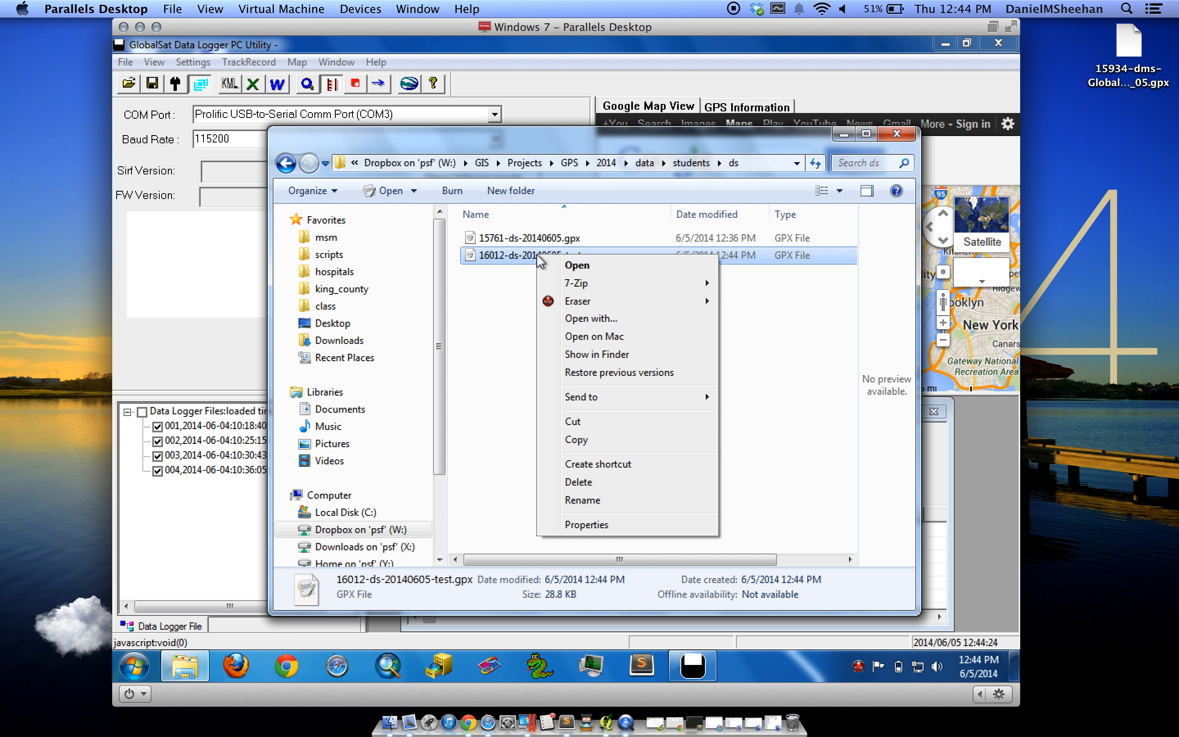
{"action": "left_click", "coordinate": [614, 319]}
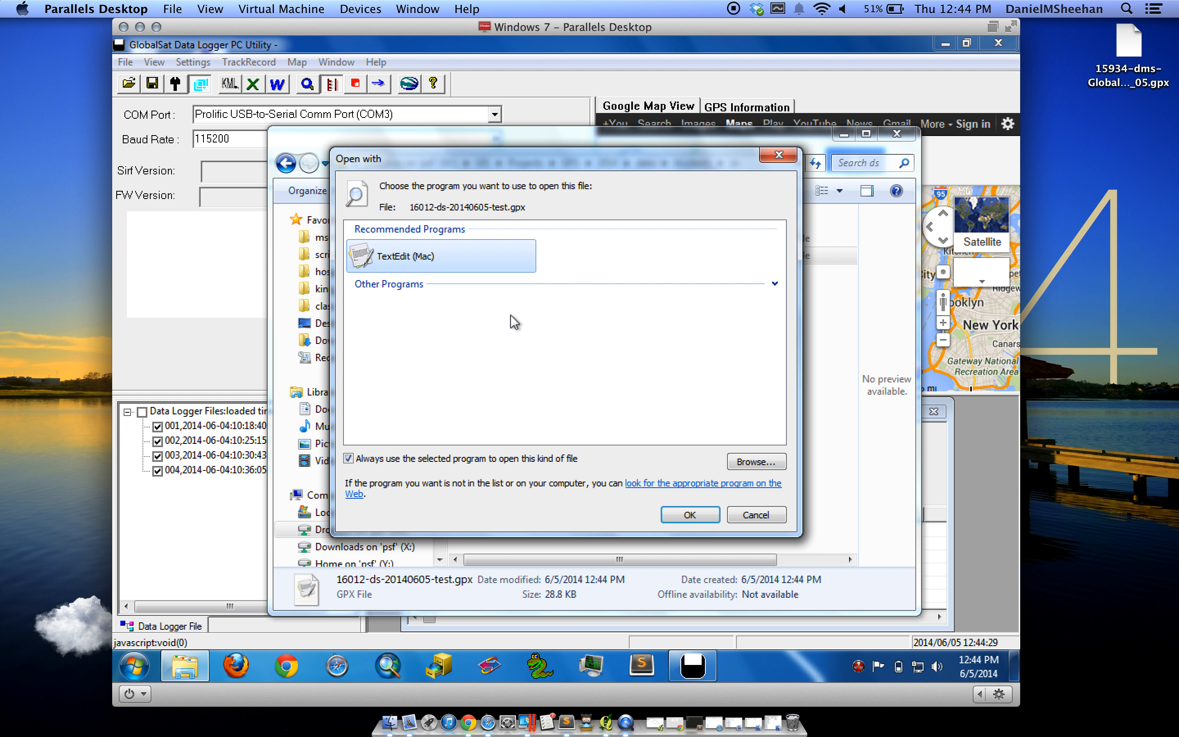
{"action": "left_click", "coordinate": [691, 515]}
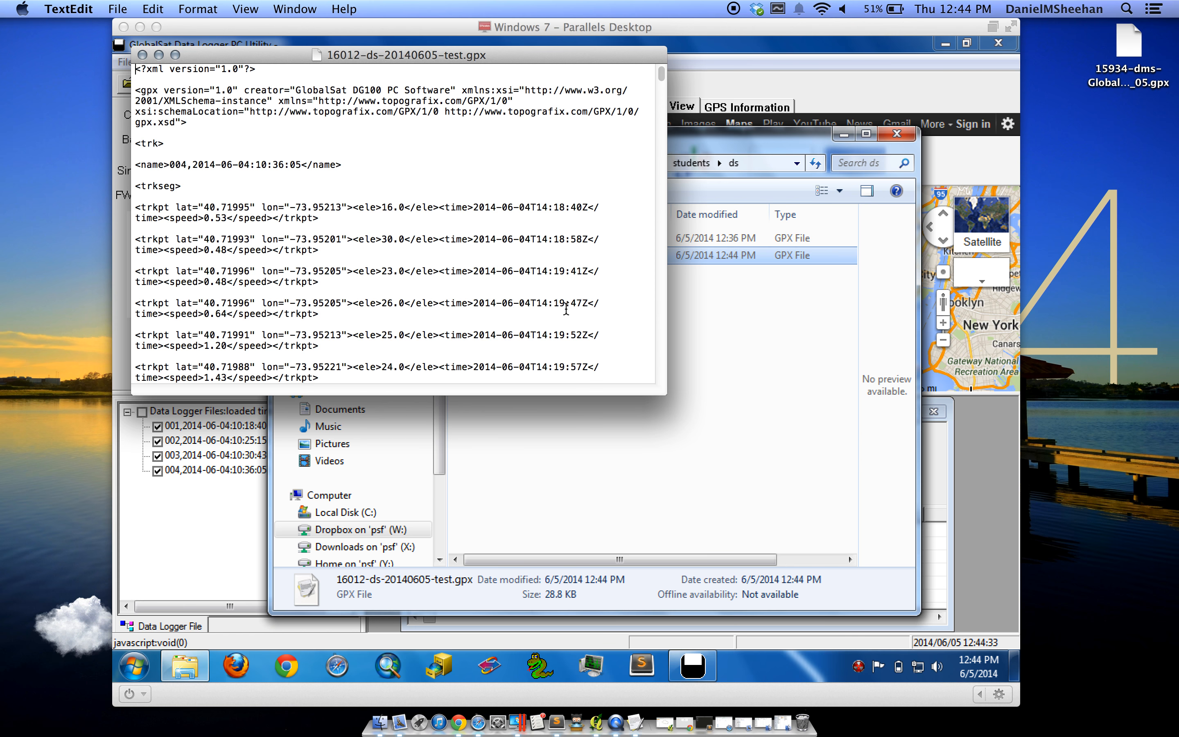
Step: Examine the GPX file from header to end, checking the track name and the coordinates, elevation, time and speed of its track points
{"action": "scroll", "coordinate": [566, 308], "scroll_direction": "down", "scroll_amount": 3}
{"action": "scroll", "coordinate": [567, 308], "scroll_direction": "down", "scroll_amount": 5}
{"action": "left_click_drag", "start_coordinate": [589, 57], "coordinate": [718, 90]}
{"action": "scroll", "coordinate": [733, 350], "scroll_direction": "up", "scroll_amount": 5}
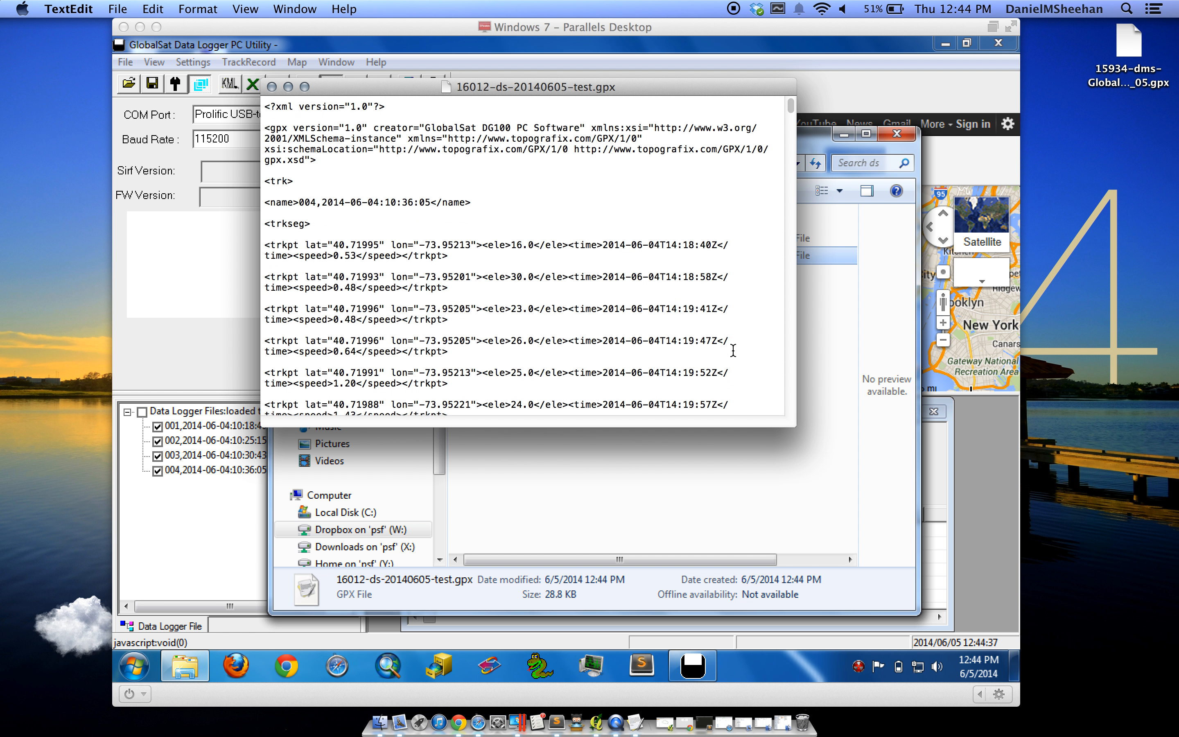
{"action": "left_click", "coordinate": [362, 240]}
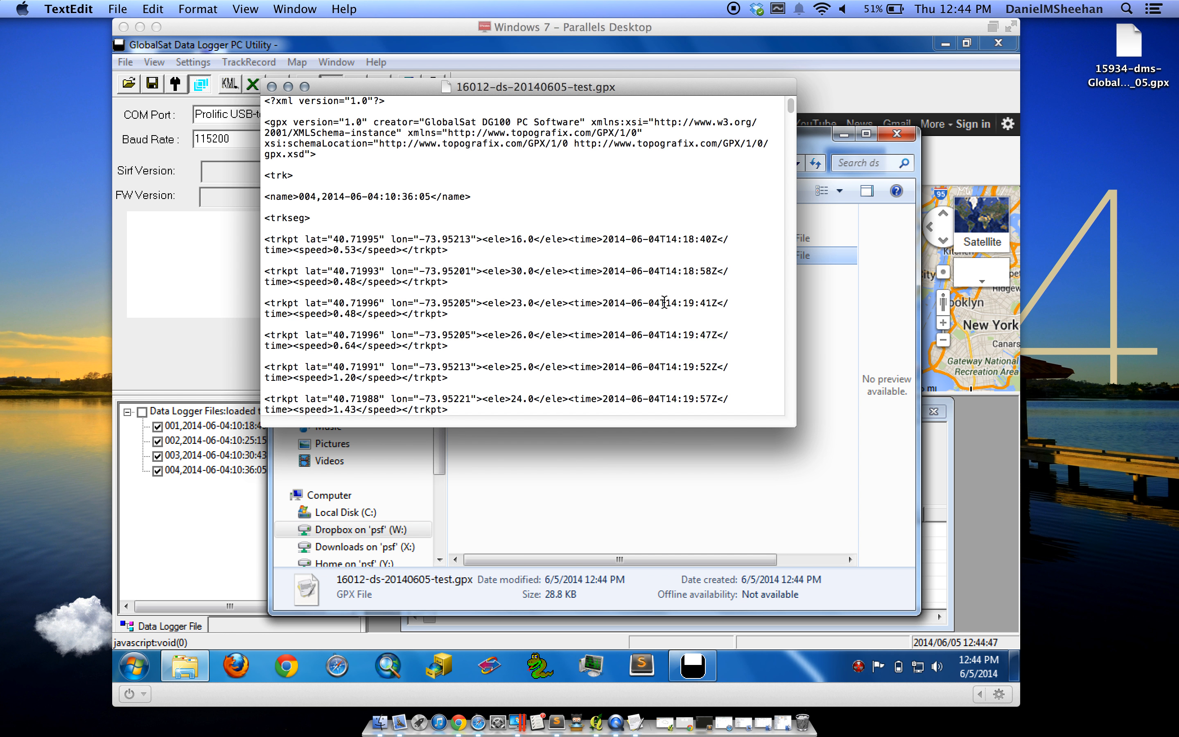
{"action": "scroll", "coordinate": [665, 297], "scroll_direction": "down", "scroll_amount": 3}
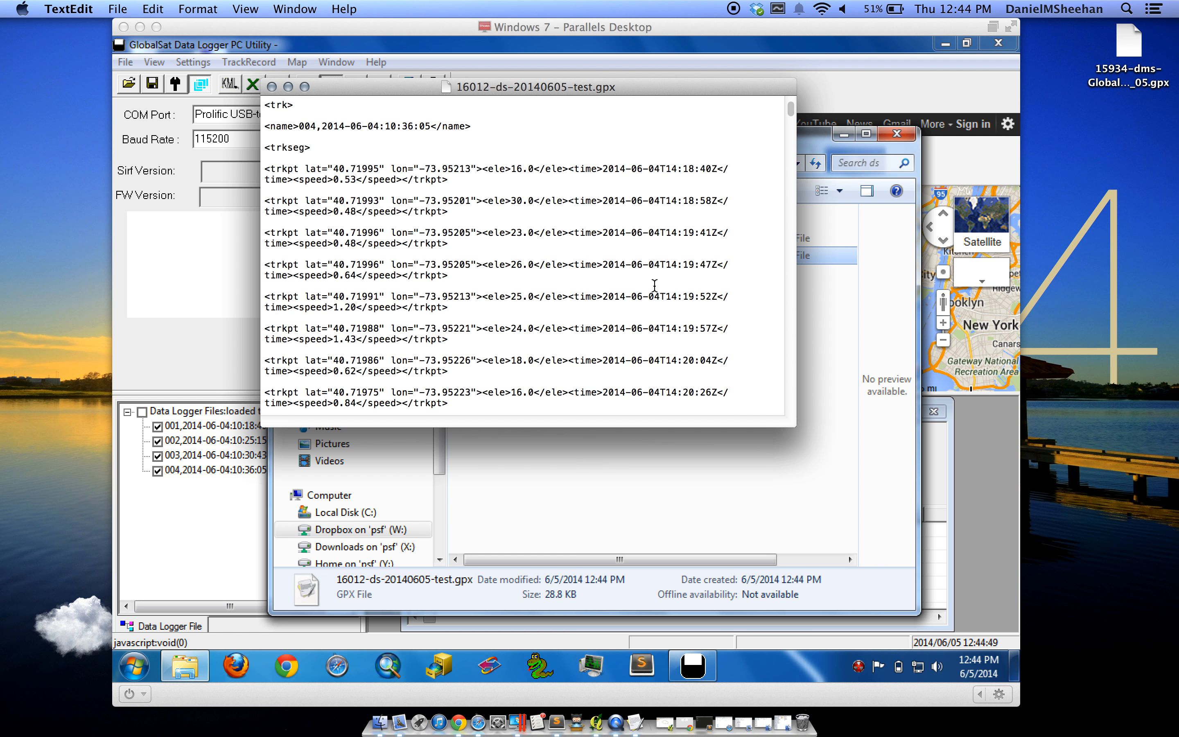
{"action": "scroll", "coordinate": [654, 286], "scroll_direction": "down", "scroll_amount": 2}
{"action": "left_click", "coordinate": [384, 136]}
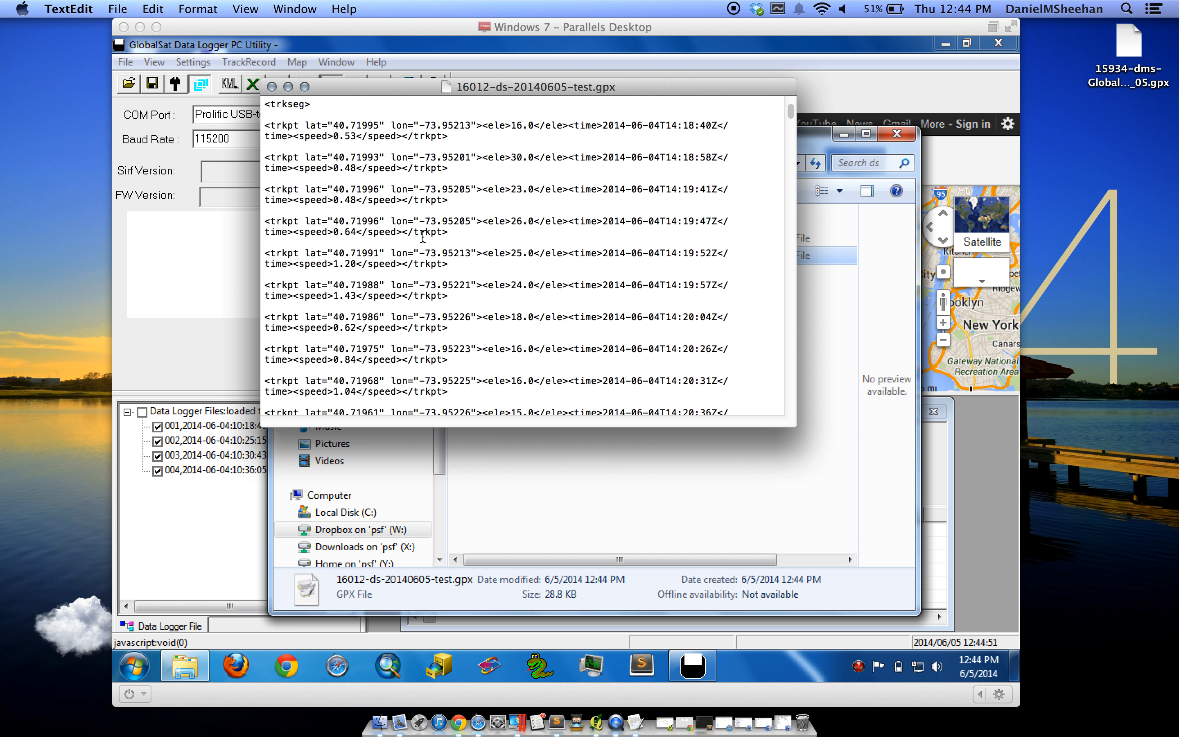
{"action": "scroll", "coordinate": [423, 309], "scroll_direction": "up", "scroll_amount": 5}
{"action": "scroll", "coordinate": [422, 309], "scroll_direction": "down", "scroll_amount": 20}
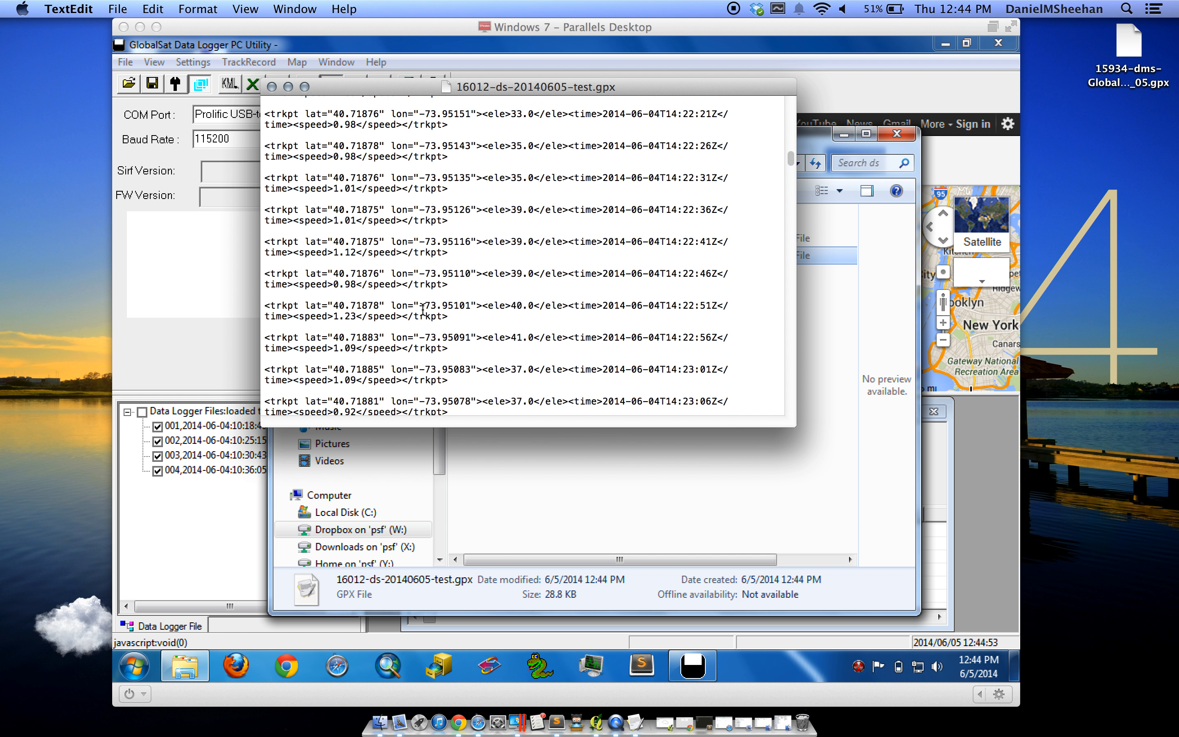
{"action": "scroll", "coordinate": [422, 309], "scroll_direction": "down", "scroll_amount": 20}
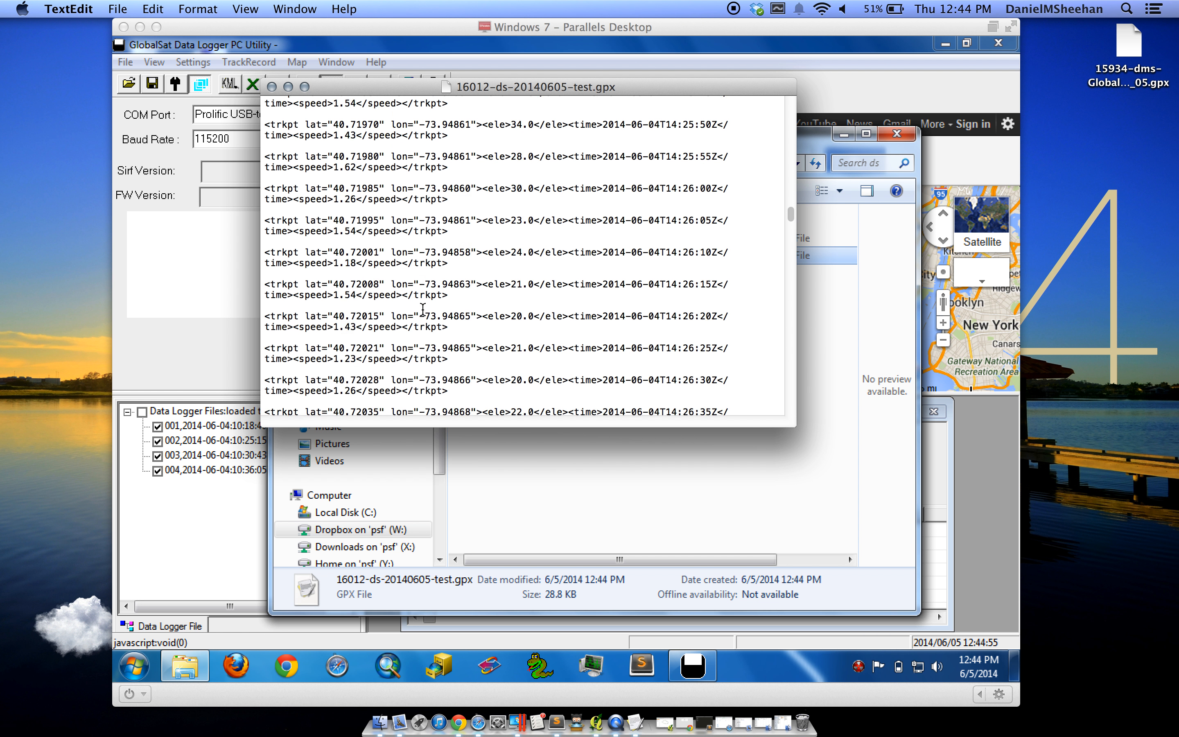
{"action": "left_click_drag", "start_coordinate": [792, 287], "coordinate": [792, 407]}
{"action": "scroll", "coordinate": [402, 384], "scroll_direction": "up", "scroll_amount": 20}
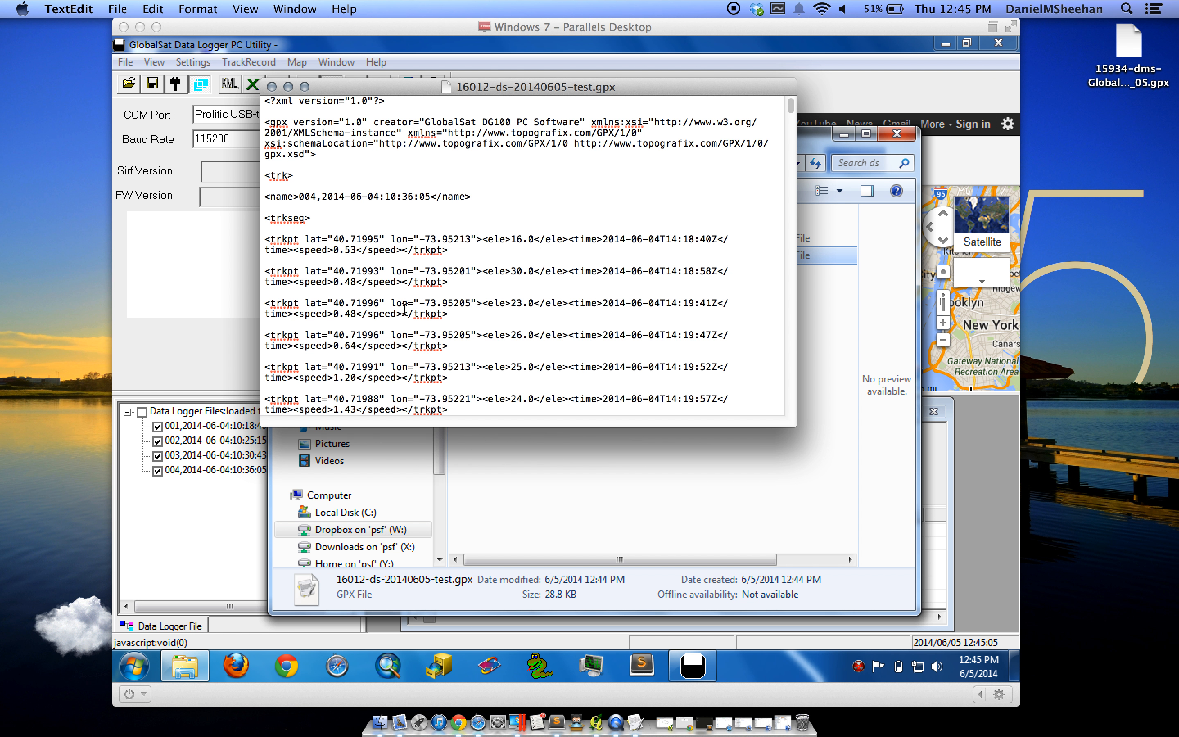
{"action": "scroll", "coordinate": [272, 97], "scroll_direction": "down", "scroll_amount": 10}
Step: Close the GPX text document and the Explorer window showing the ds export folder
{"action": "left_click", "coordinate": [272, 87]}
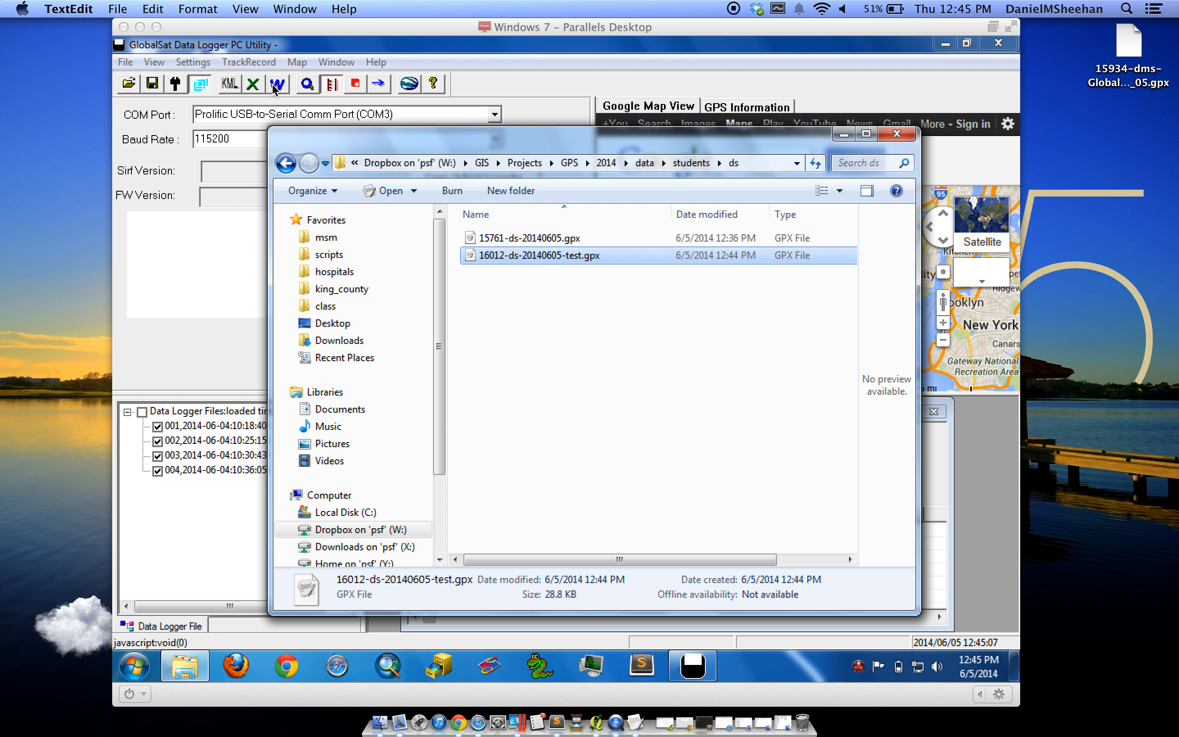
{"action": "left_click", "coordinate": [542, 334]}
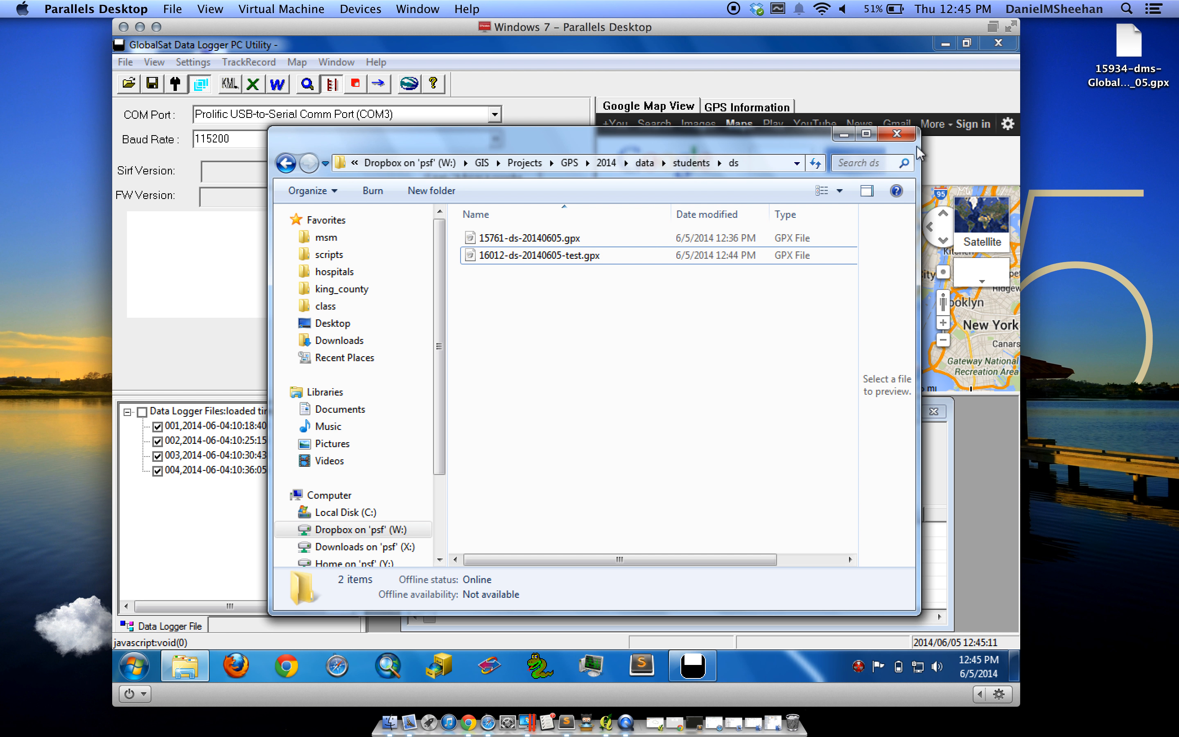
{"action": "left_click", "coordinate": [899, 135]}
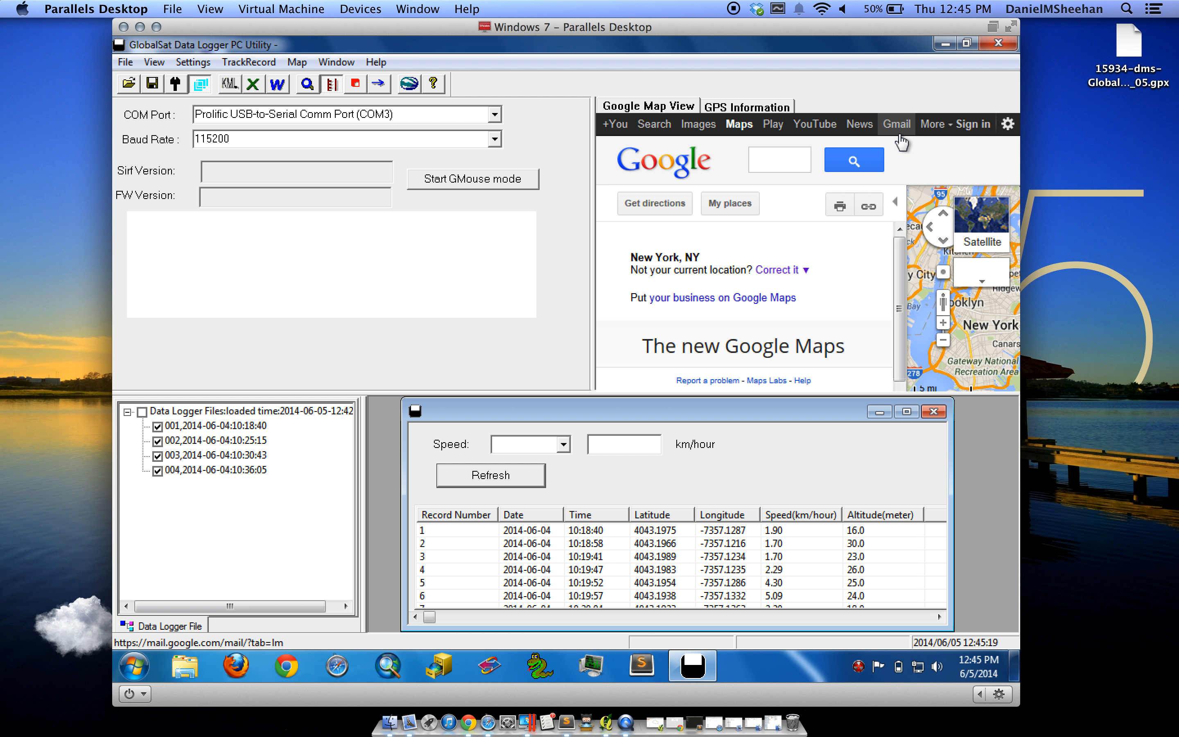
Step: Delete all track records from the GPS data logger, confirm the deletion, and close the track point table
{"action": "left_click", "coordinate": [298, 62]}
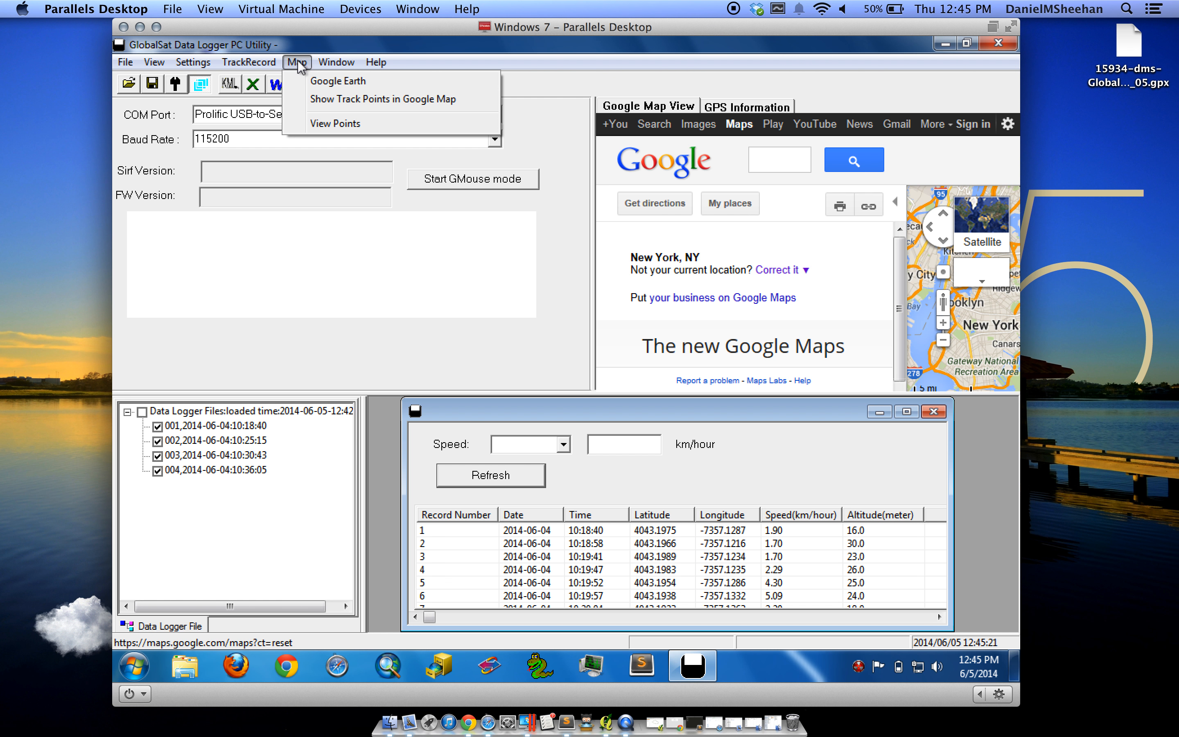
{"action": "mouse_move", "coordinate": [264, 63]}
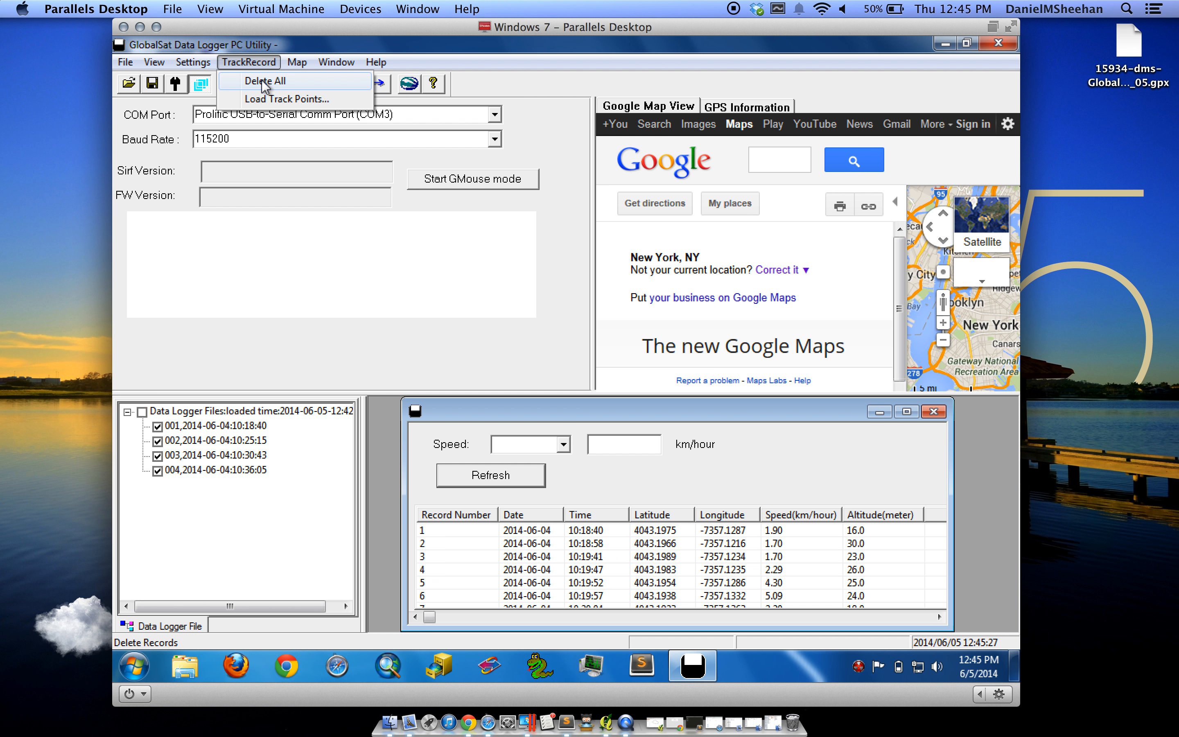
{"action": "left_click", "coordinate": [259, 84]}
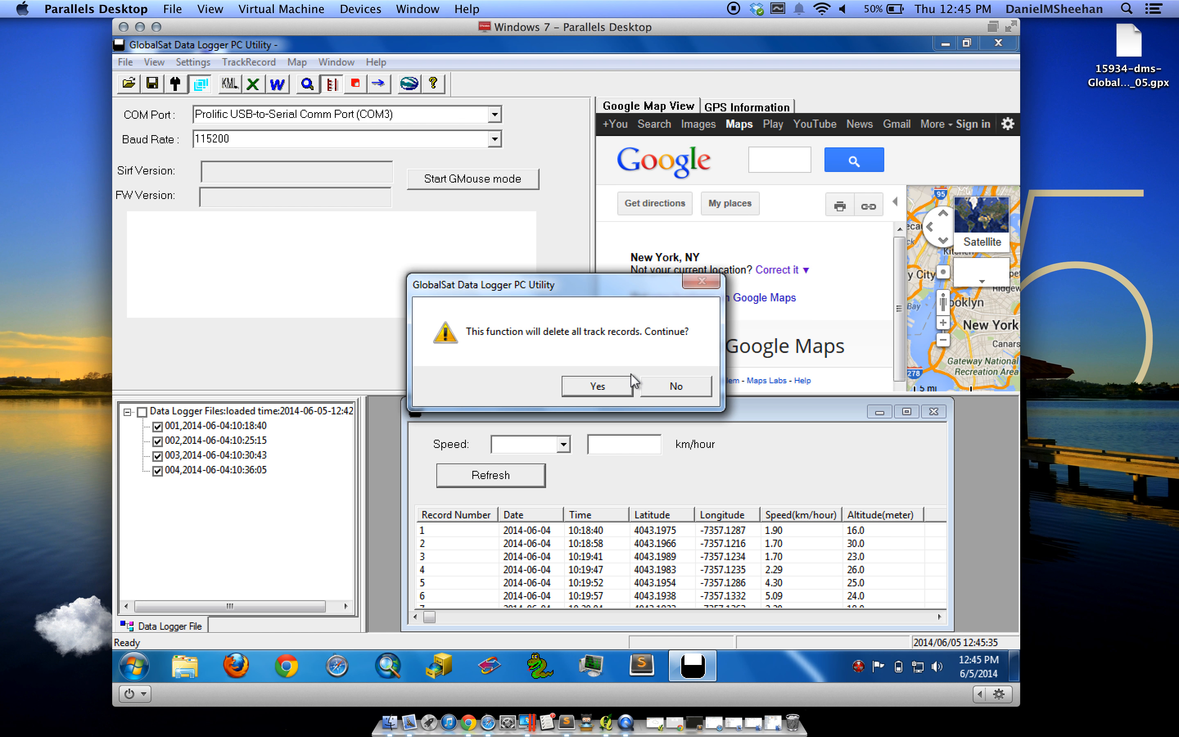
{"action": "left_click", "coordinate": [596, 387]}
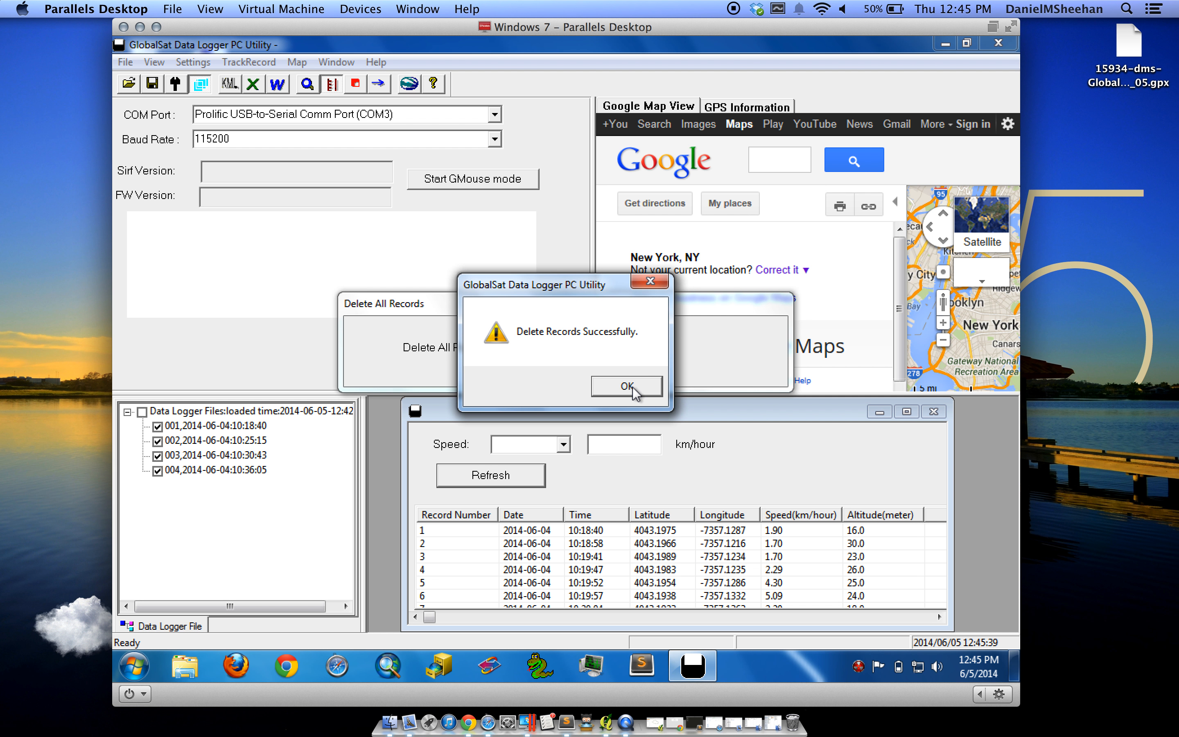
{"action": "left_click", "coordinate": [632, 387]}
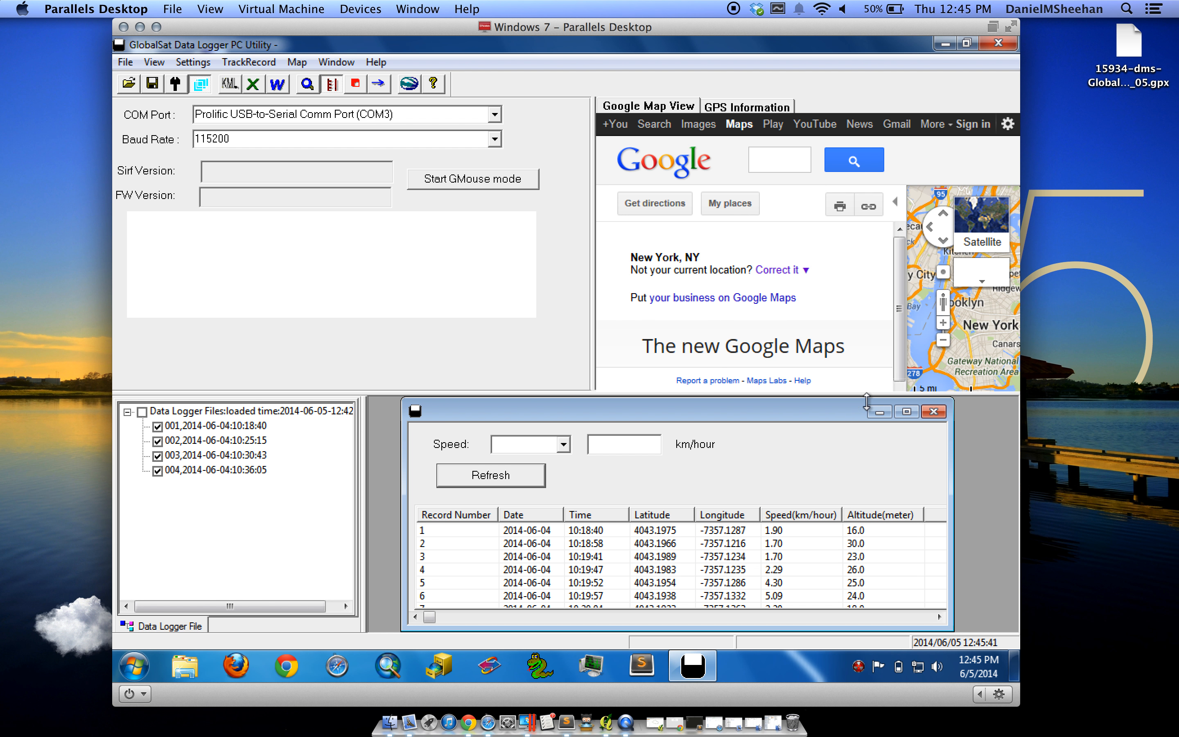
{"action": "left_click", "coordinate": [933, 413]}
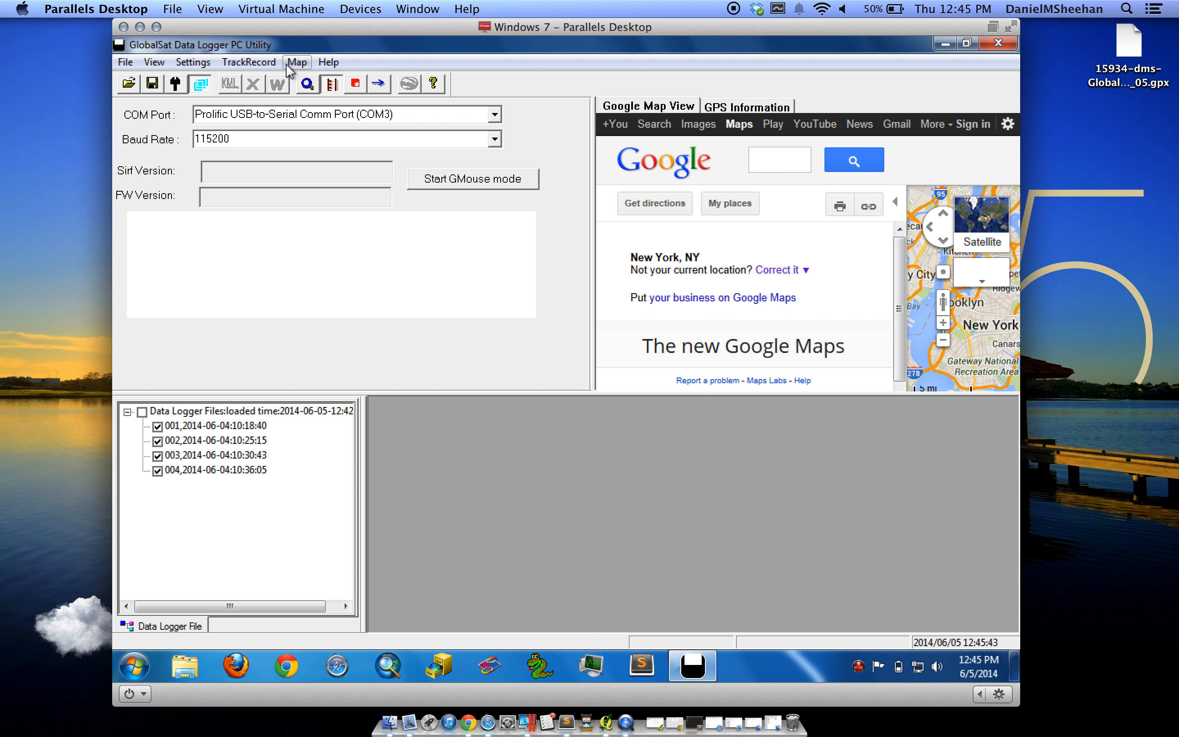
Step: Retrieve the logger's track file list to check the deletion, leave it without loading anything, and close the data logger utility
{"action": "left_click", "coordinate": [249, 62]}
{"action": "left_click", "coordinate": [260, 97]}
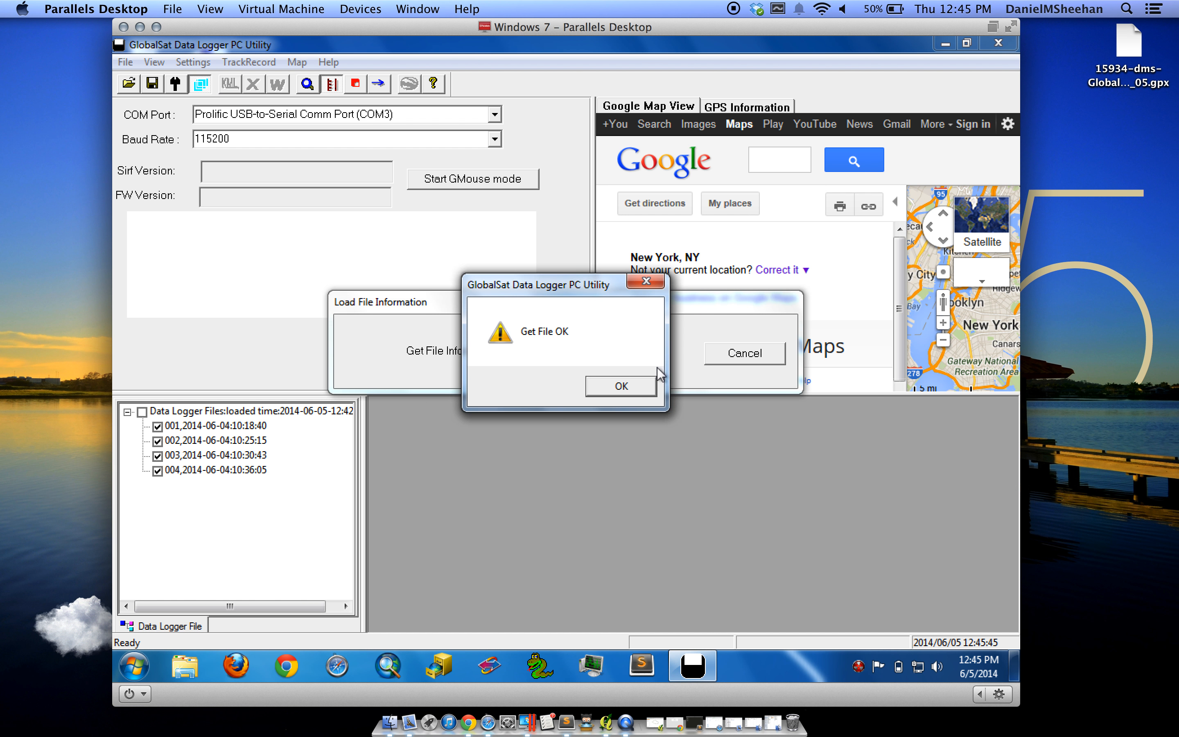
{"action": "left_click", "coordinate": [626, 393]}
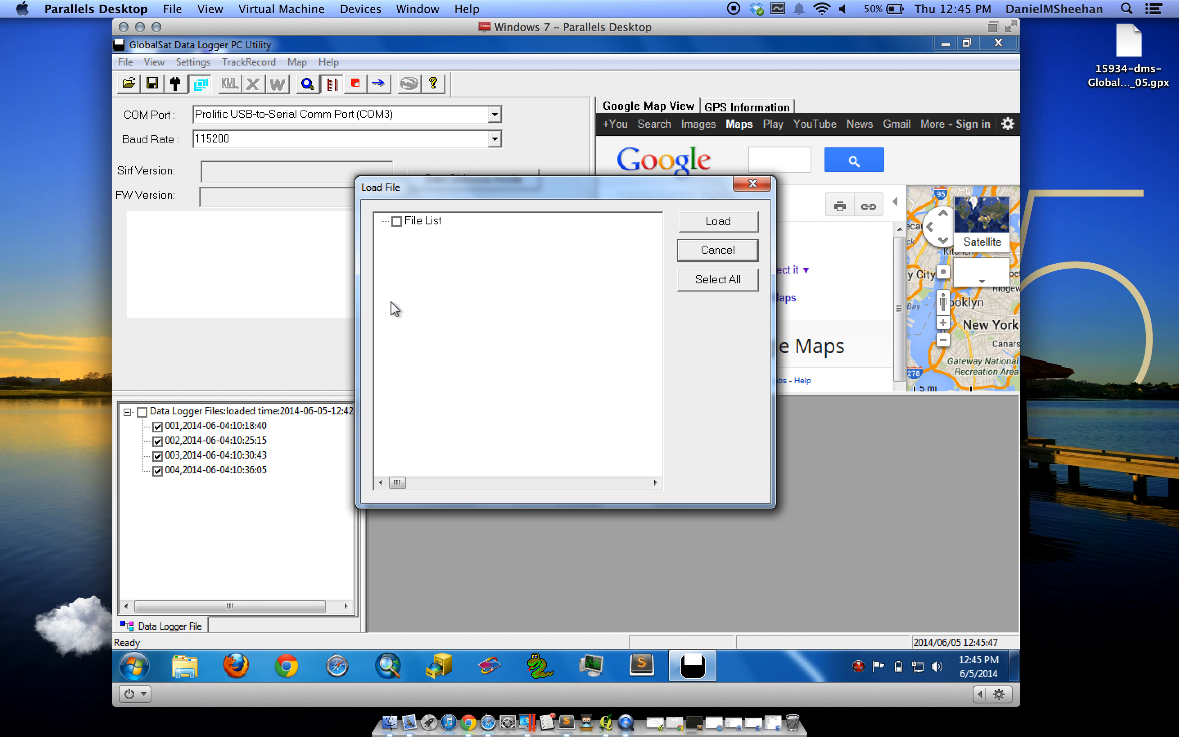
{"action": "left_click", "coordinate": [721, 254]}
{"action": "left_click", "coordinate": [998, 44]}
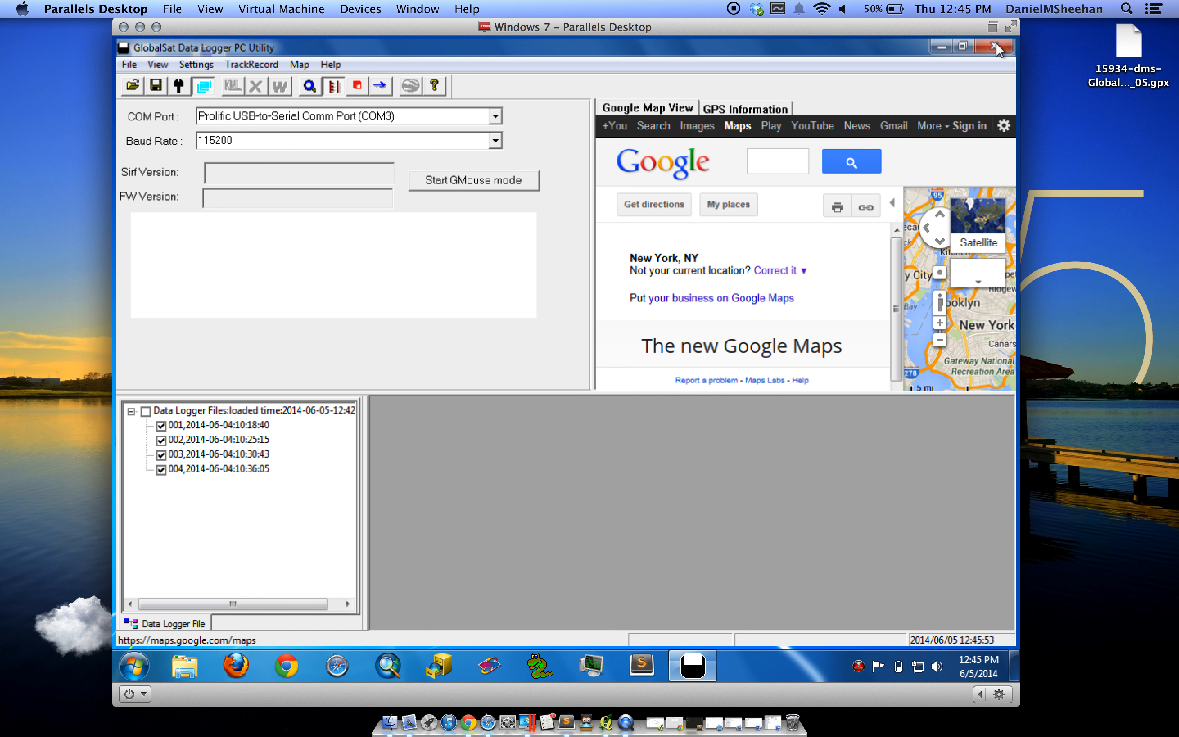